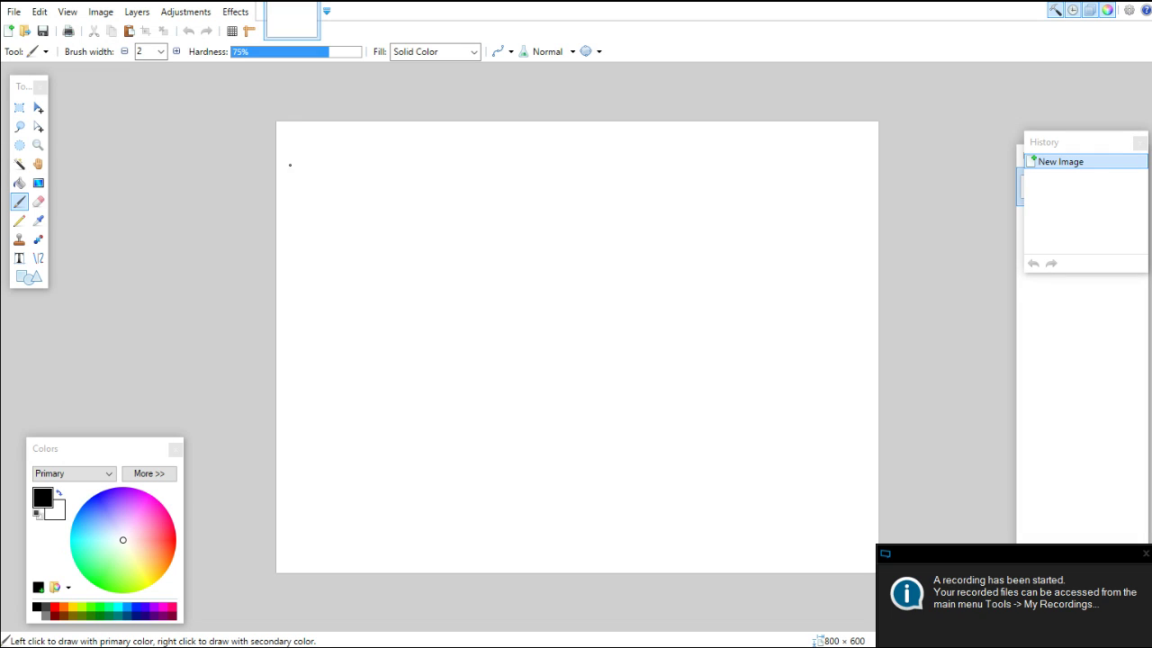
- Close the recording notice, park History top-right above Layers, and stretch History taller
left_click(1148, 558)
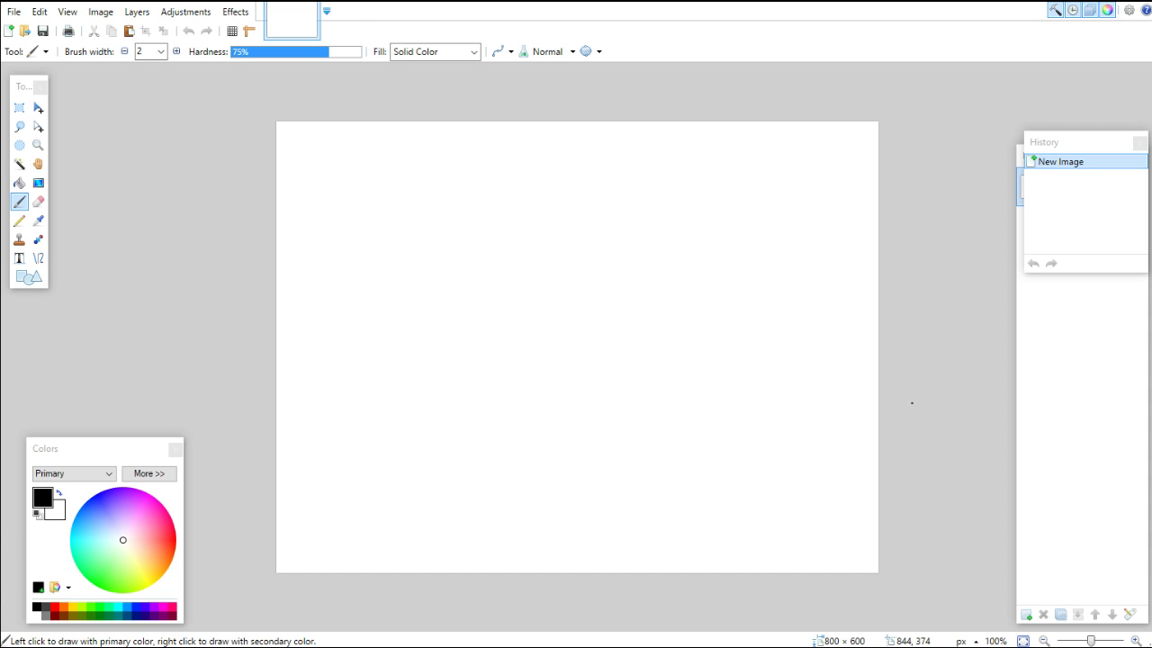
left_click_drag(1077, 143, 1080, 38)
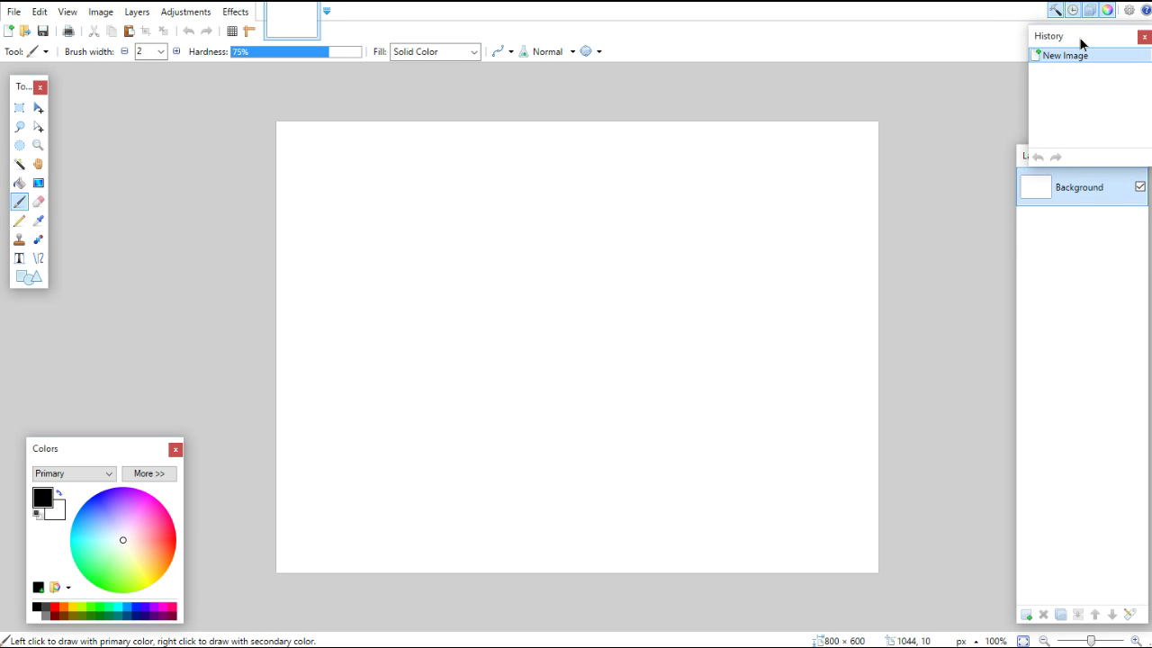
left_click(1042, 185)
left_click(1062, 146)
left_click(1086, 229)
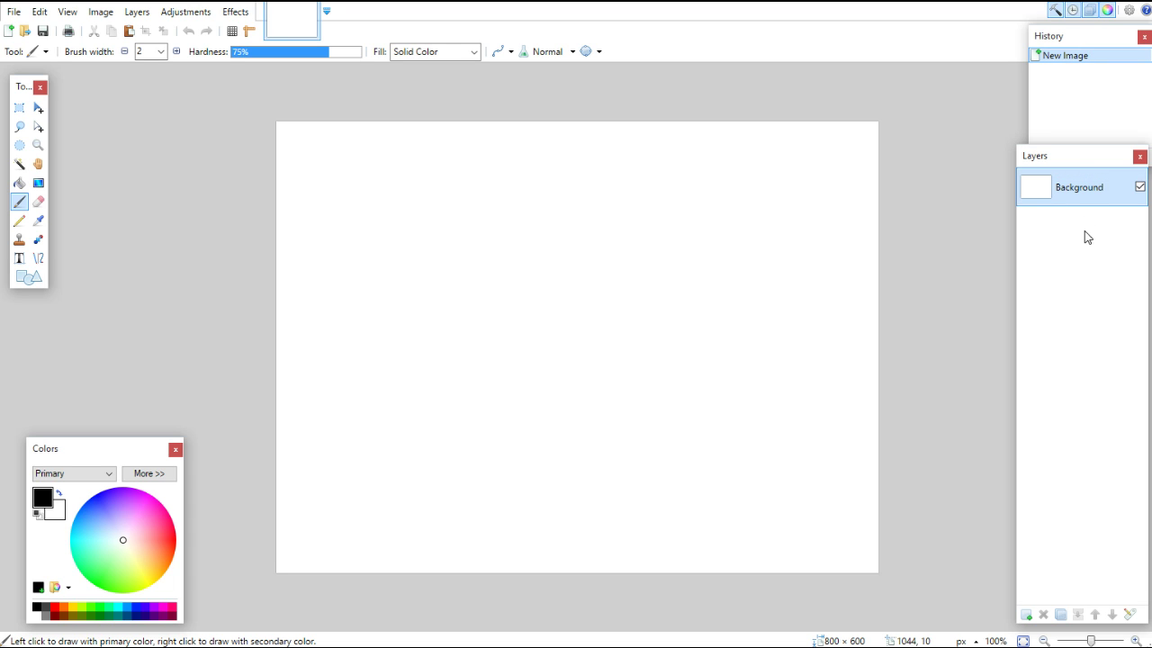
left_click_drag(1073, 146, 1080, 172)
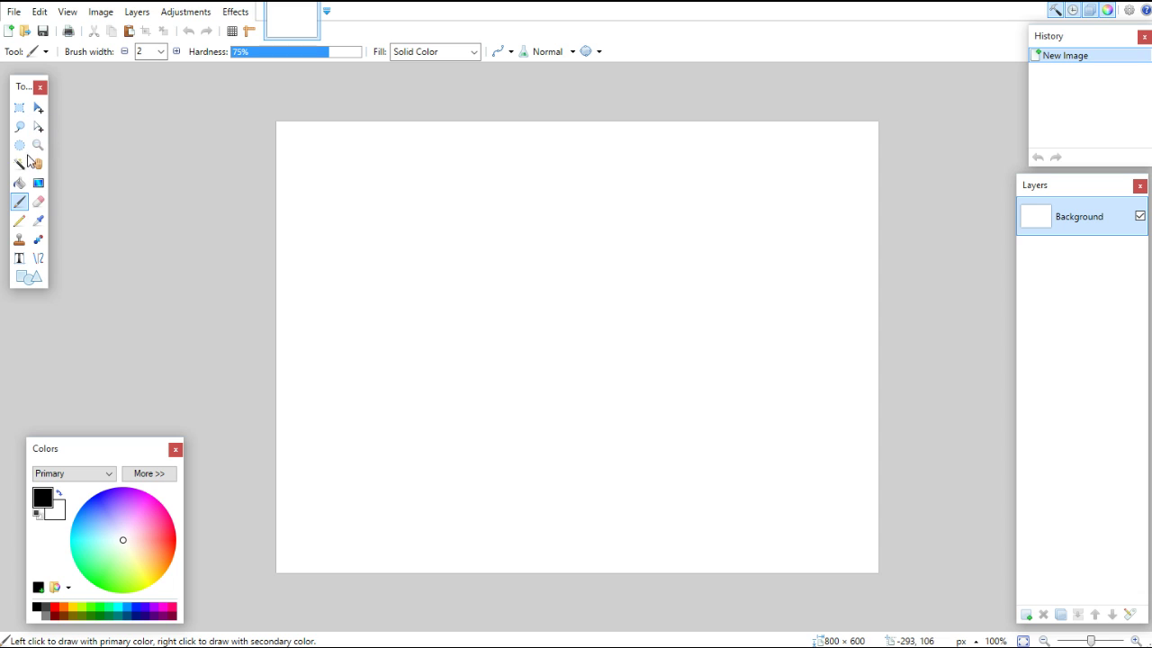
- Select a rectangle near the canvas top-left and move its white pixels down and right
left_click(19, 108)
left_click_drag(303, 142, 415, 281)
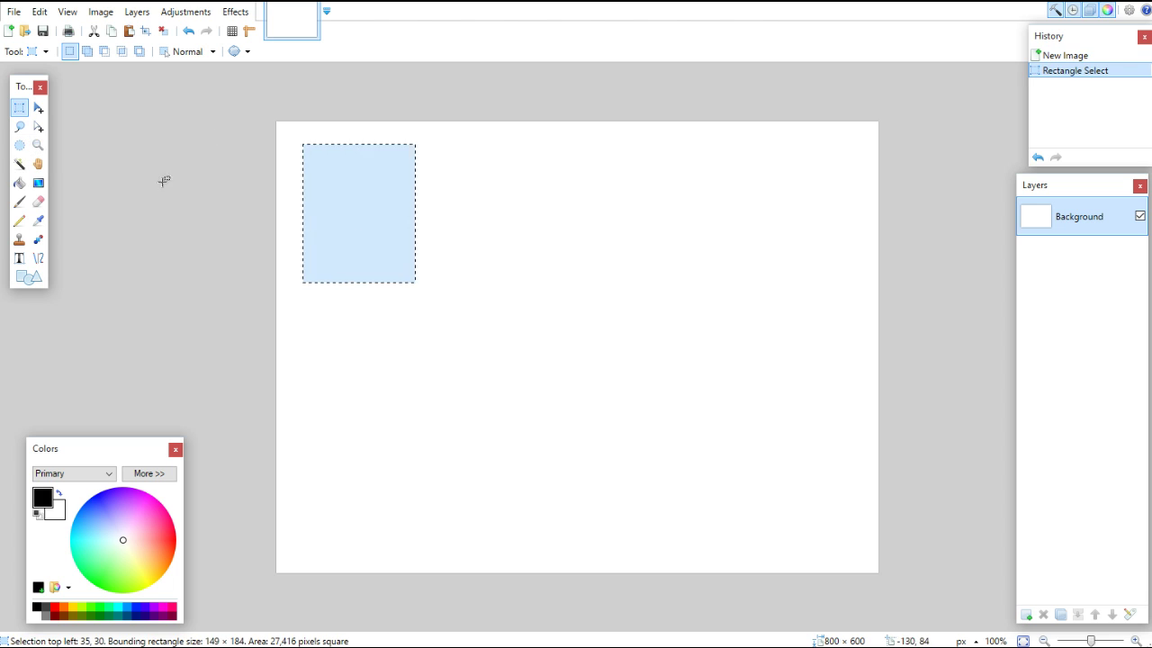
left_click(38, 108)
left_click_drag(404, 235, 392, 275)
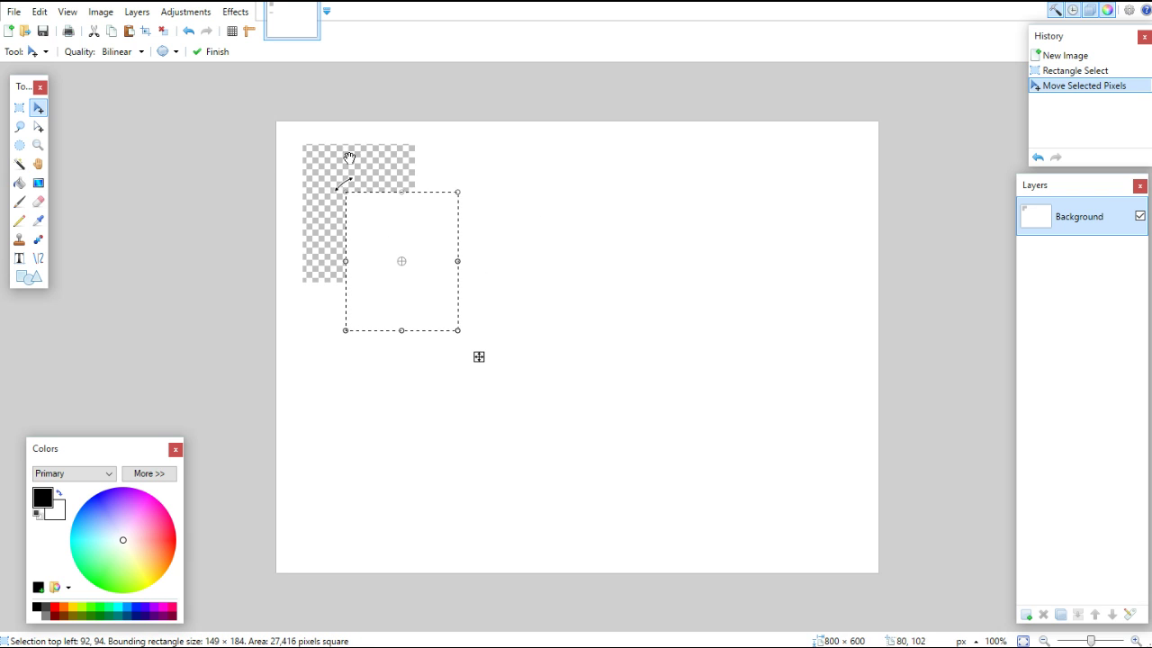
- Enlarge the selection both ways, shift its pixels further right and down, then deselect
left_click(38, 127)
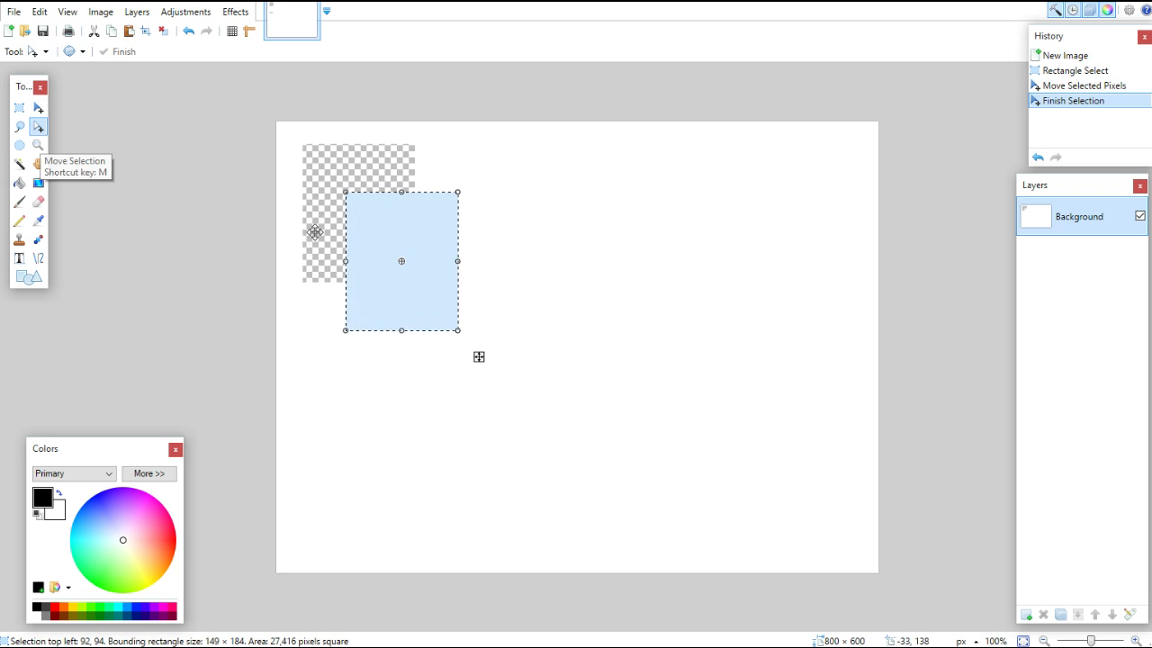
left_click_drag(340, 192, 323, 170)
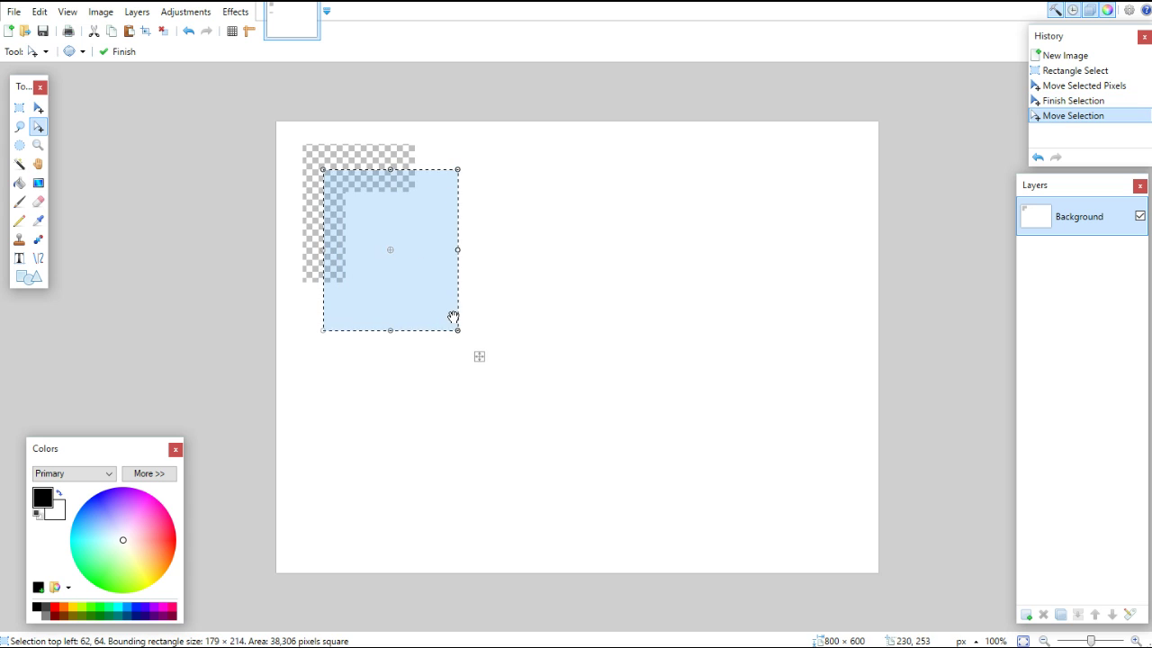
left_click_drag(455, 331, 484, 363)
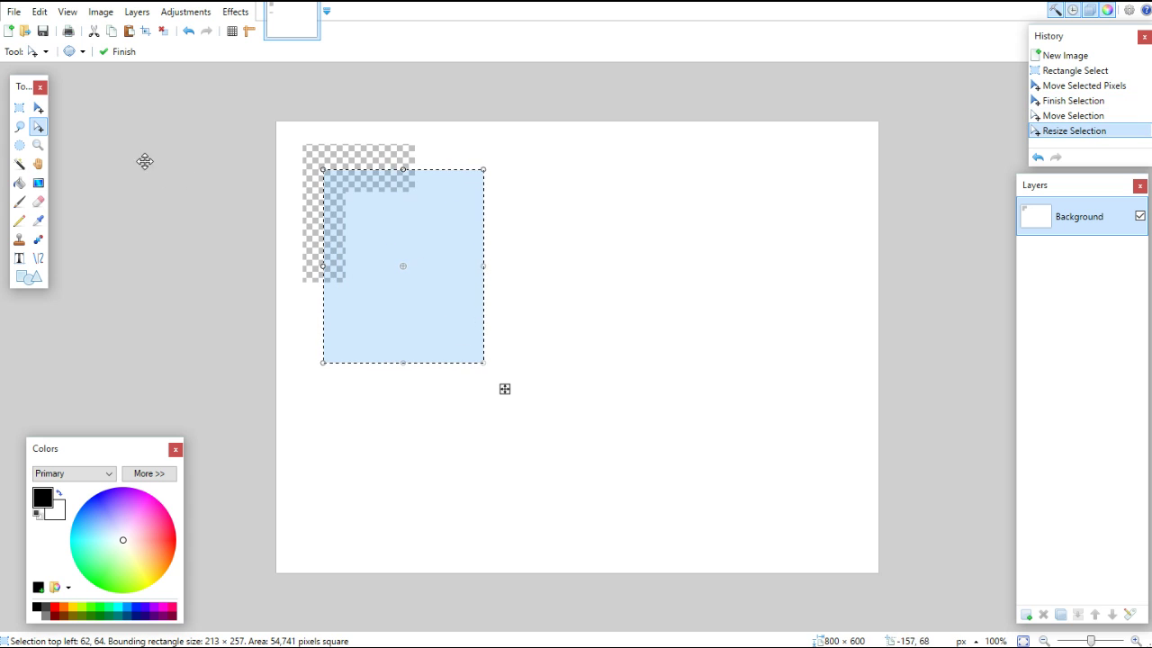
left_click(38, 108)
left_click_drag(369, 259, 470, 271)
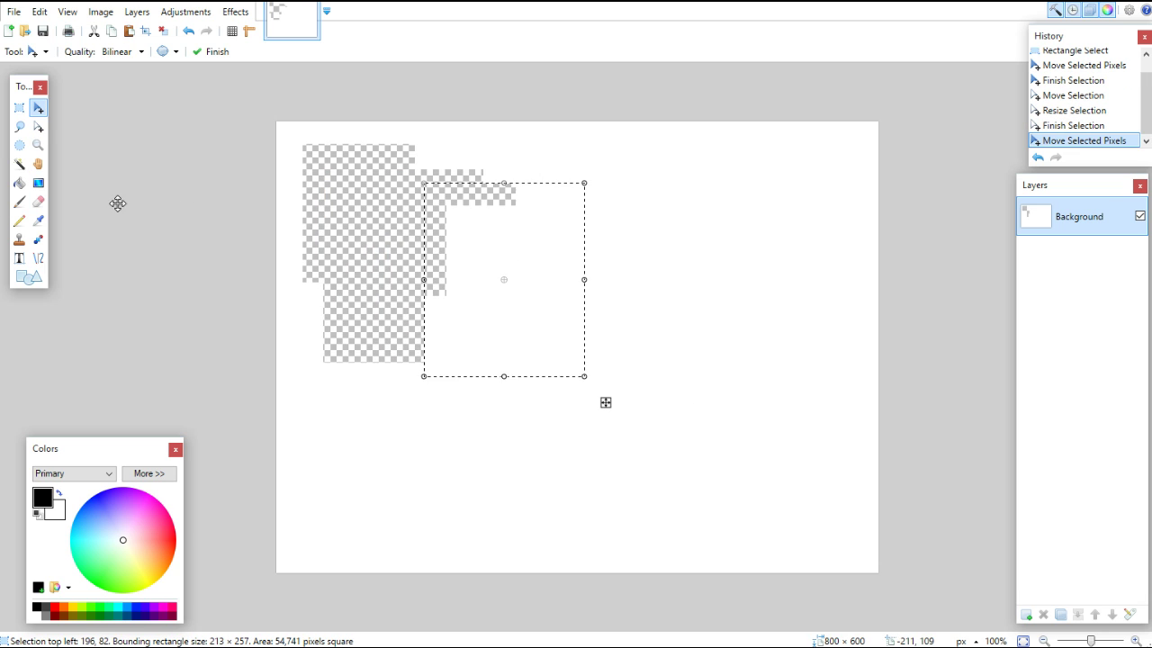
key("ctrl+d")
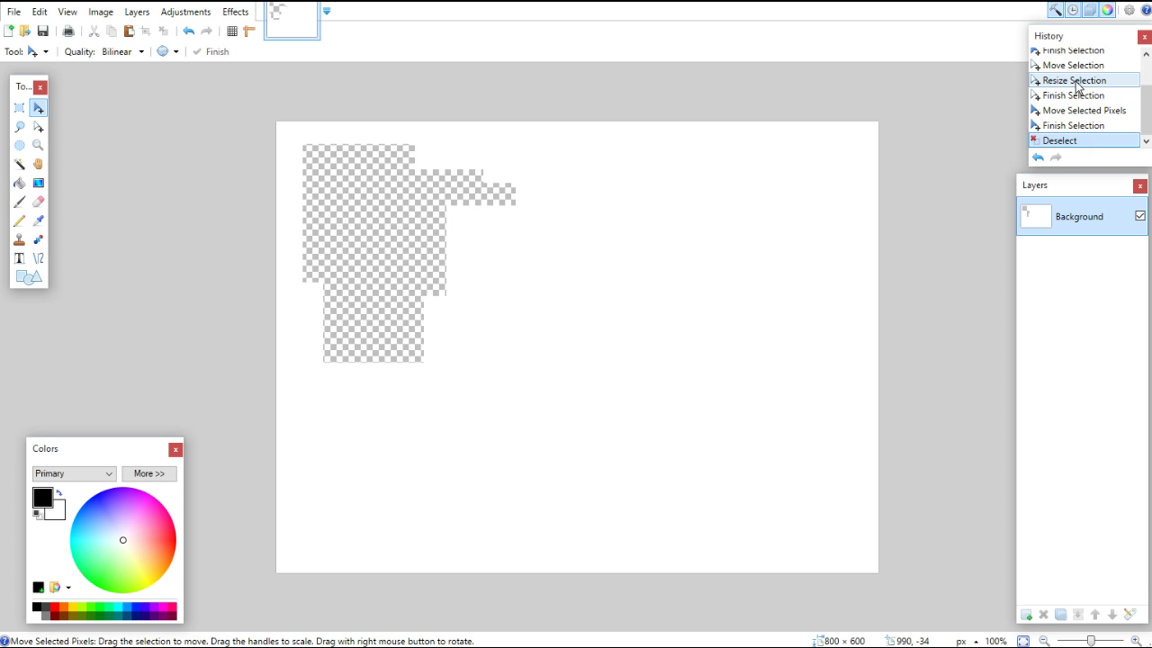
- Step through History via Rectangle Select and Move Selection back to New Image
scroll(1071, 117, "up", 3)
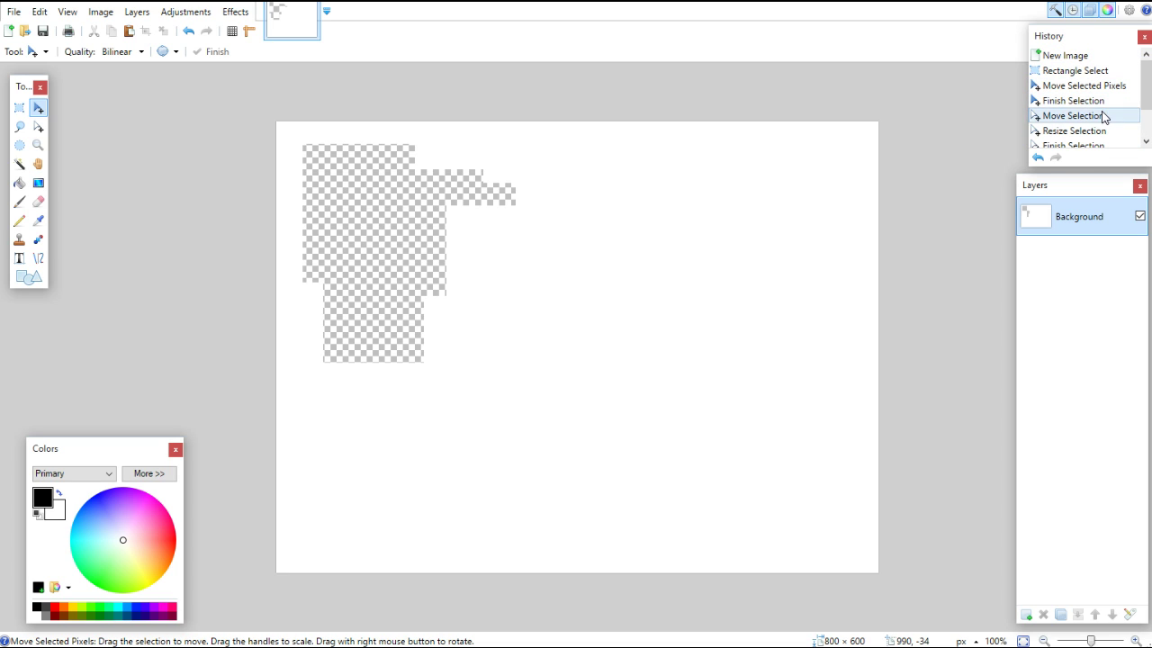
left_click(1063, 72)
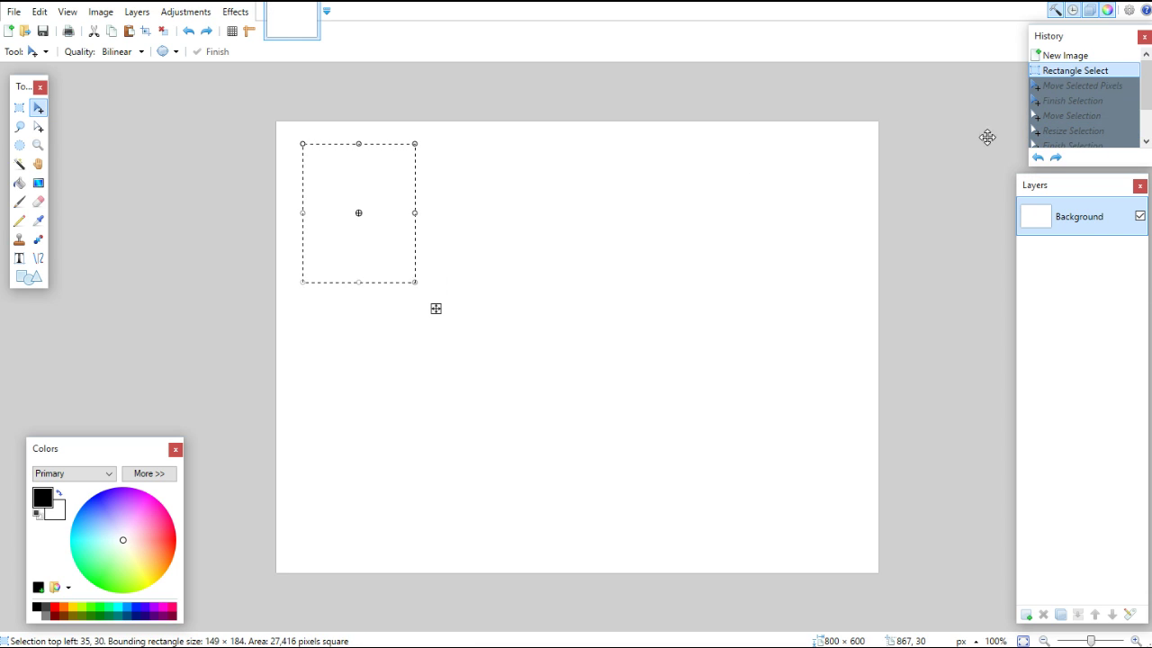
left_click(1067, 116)
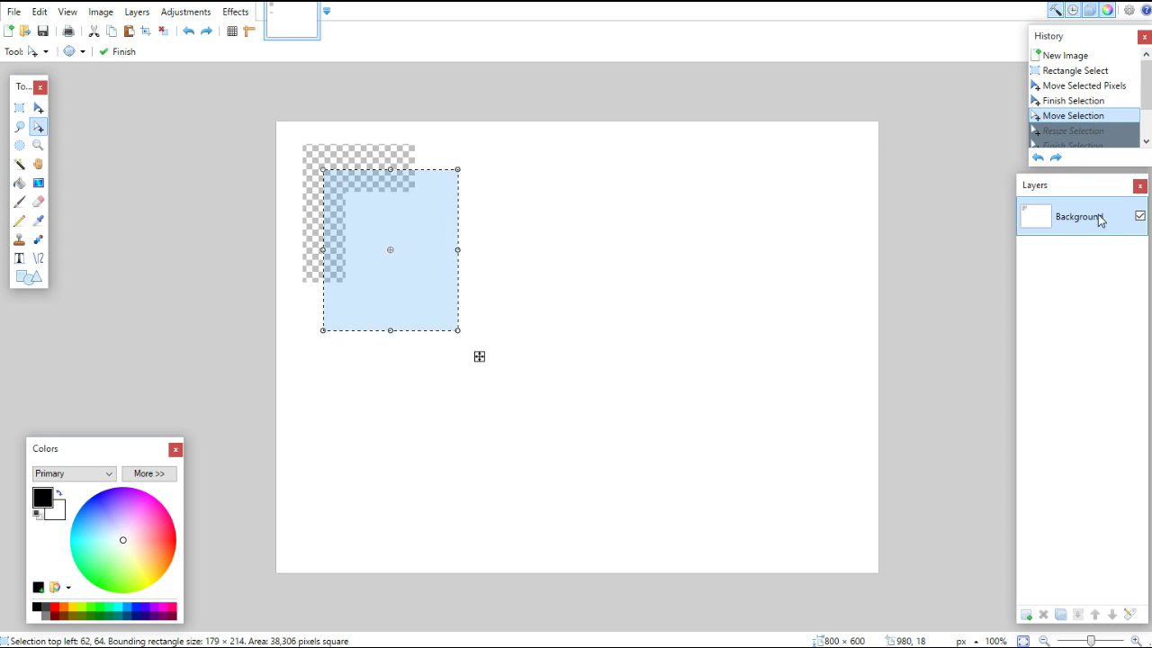
left_click(1071, 74)
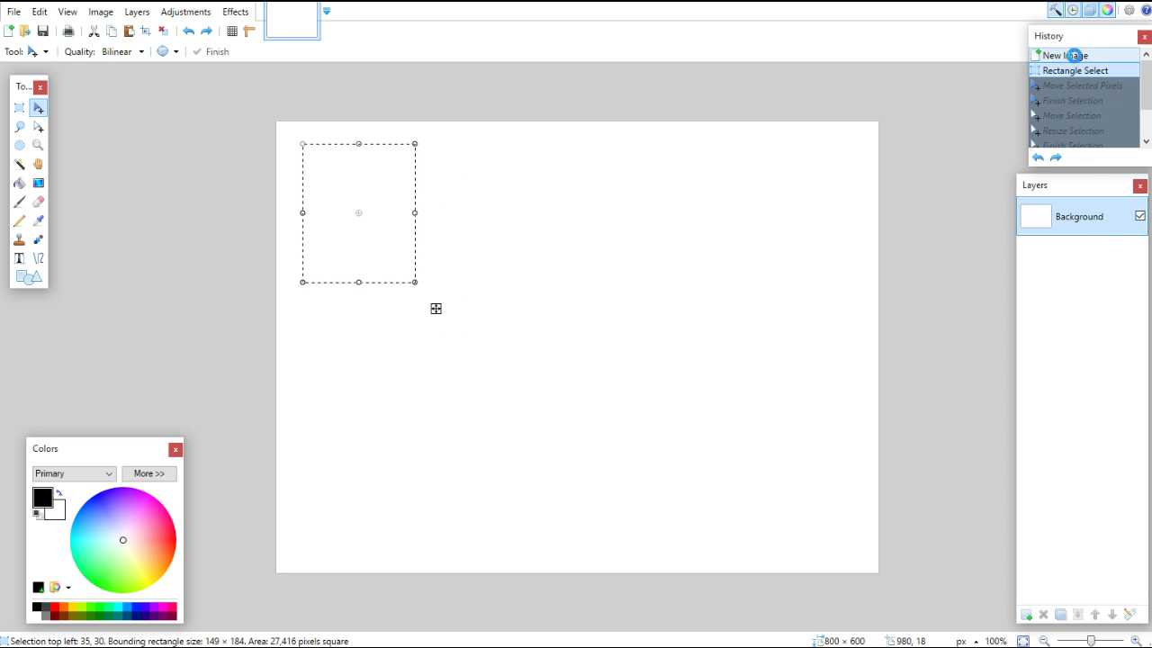
left_click(1073, 56)
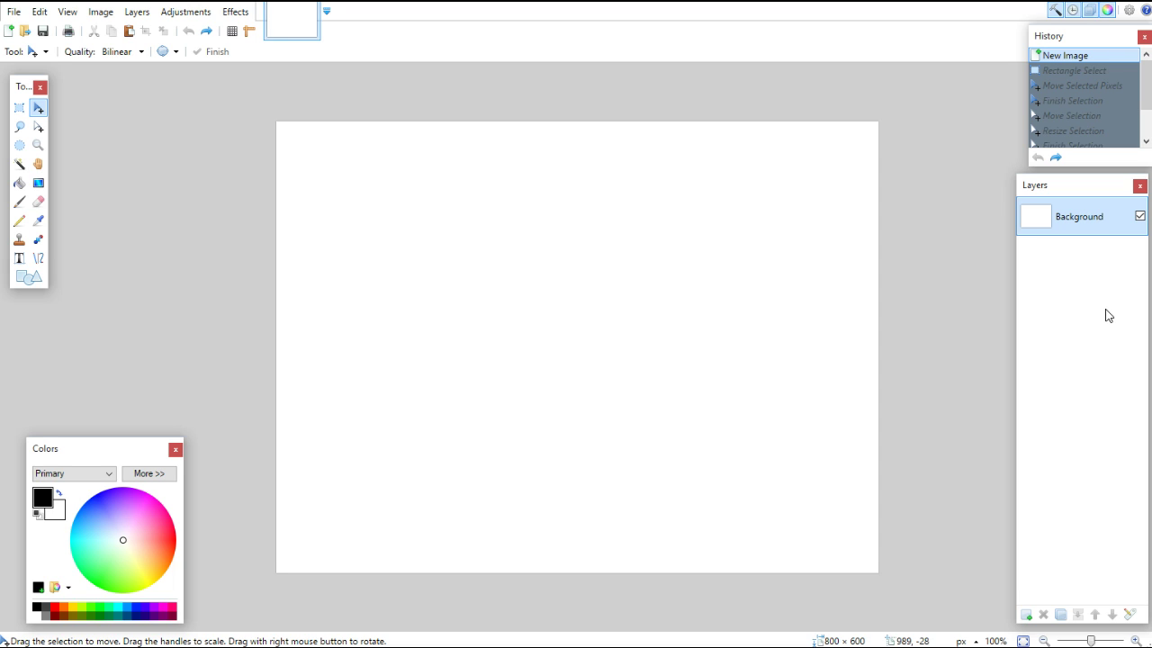
left_click(147, 475)
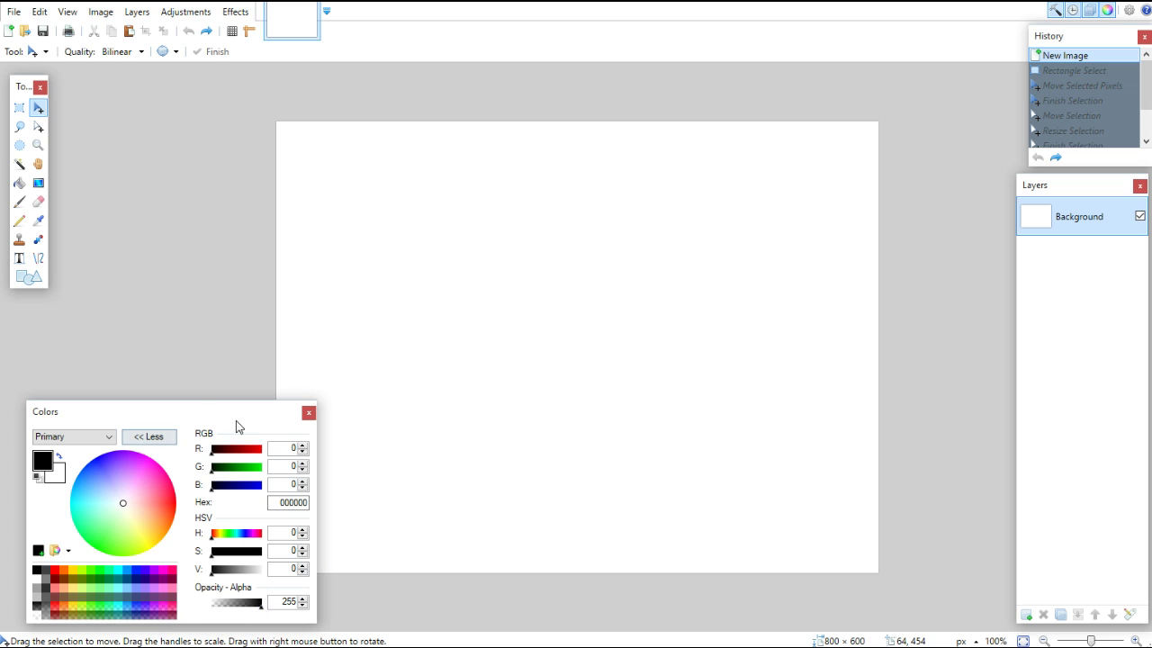
left_click(158, 436)
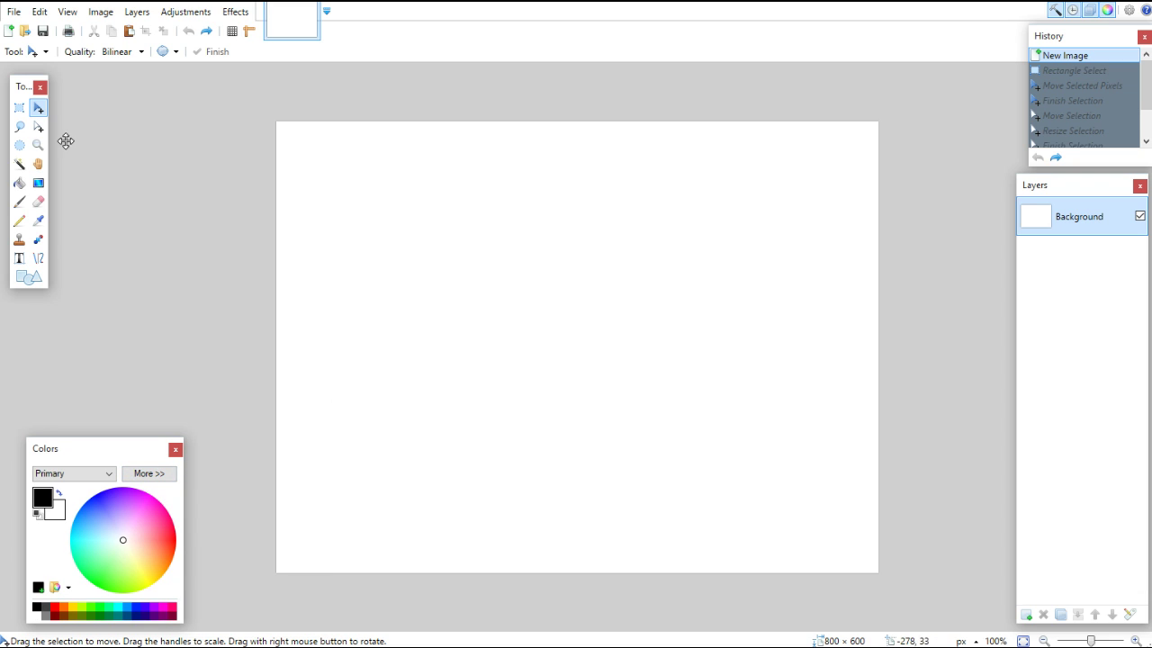
left_click(235, 13)
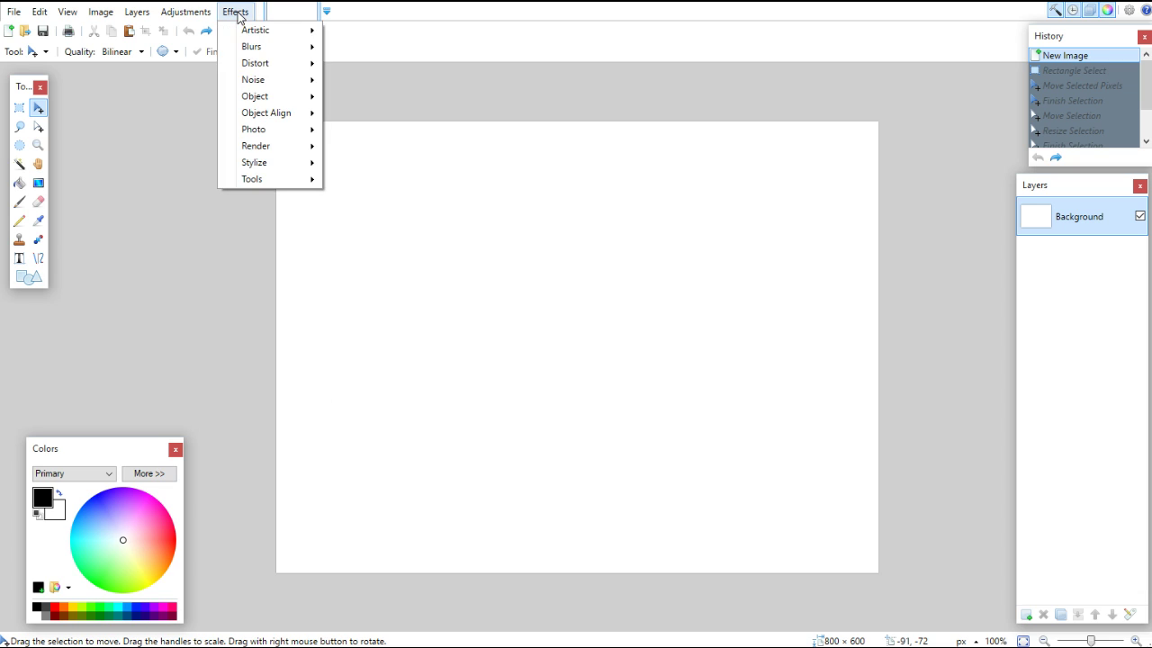
mouse_move(266, 50)
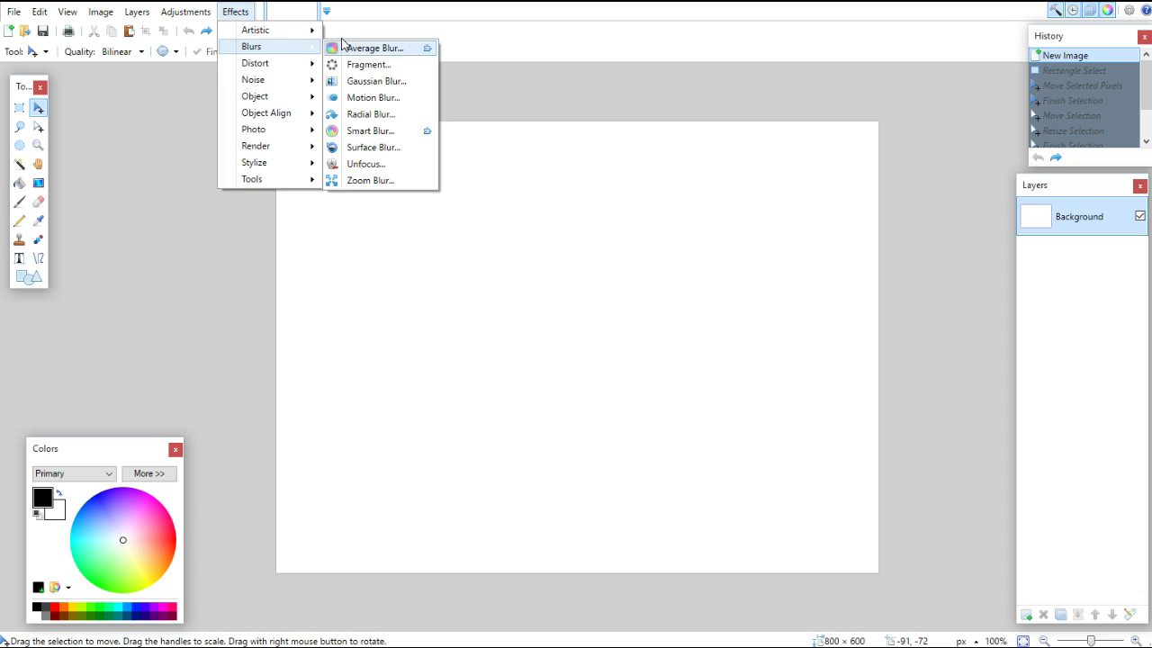
mouse_move(286, 33)
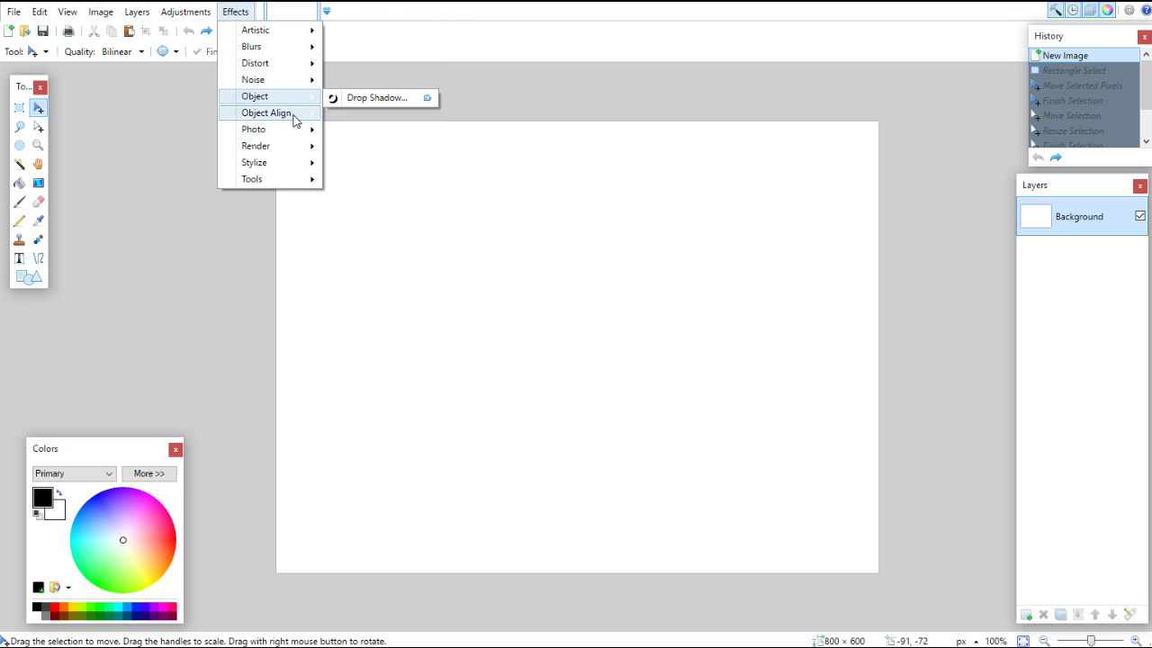
mouse_move(275, 131)
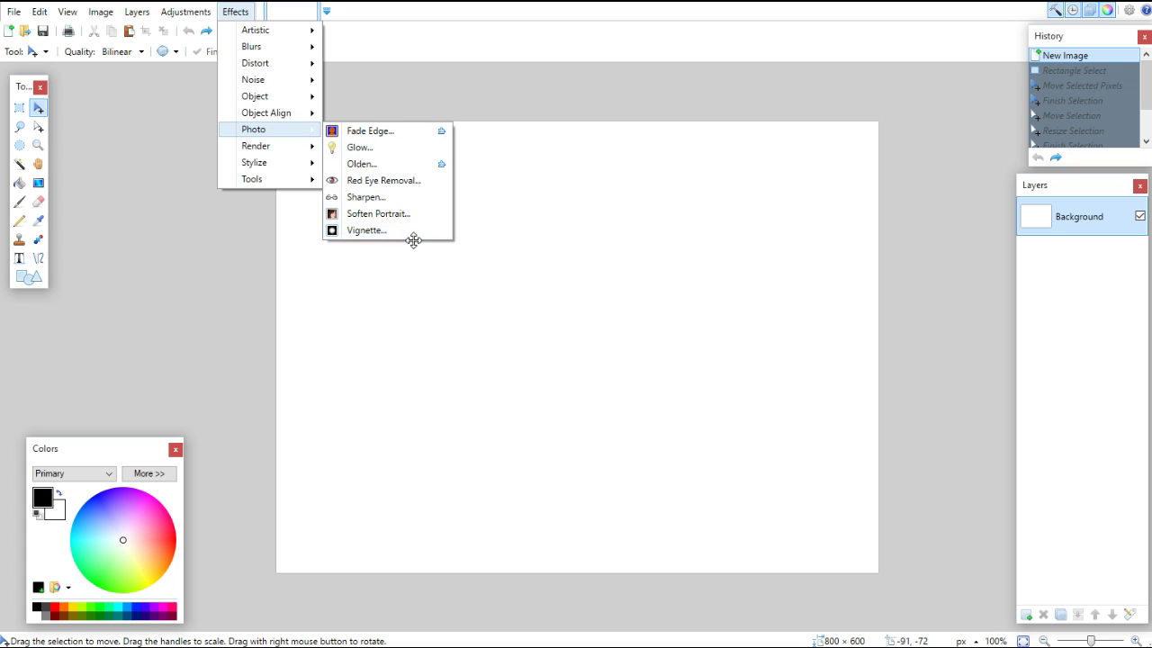
mouse_move(292, 151)
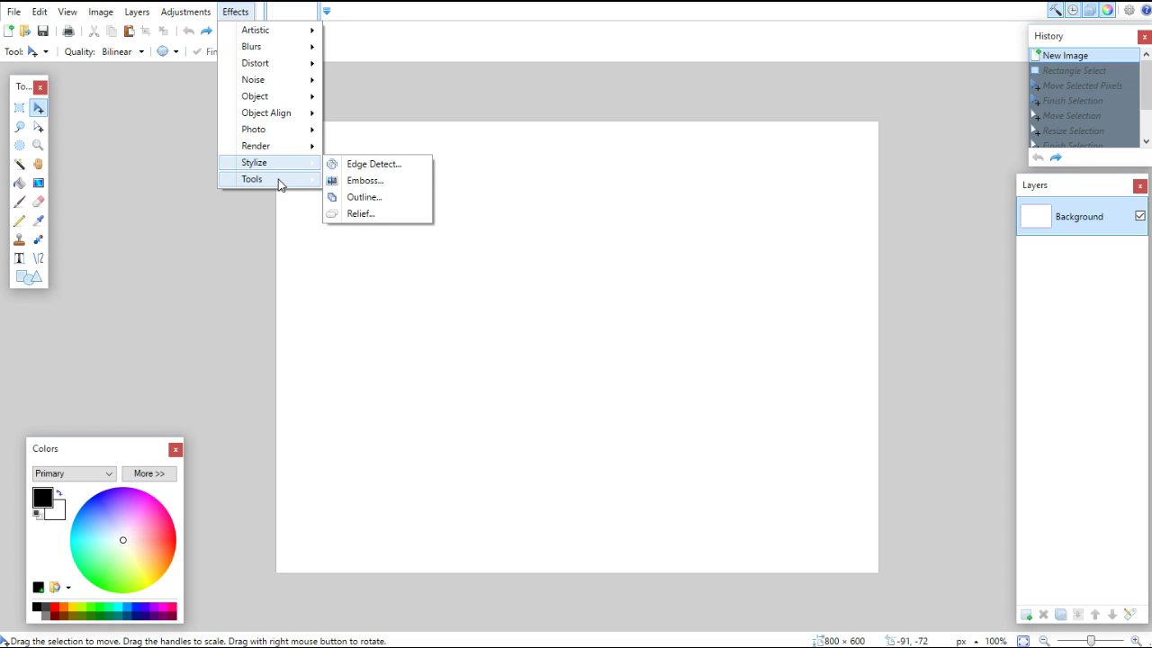
mouse_move(279, 188)
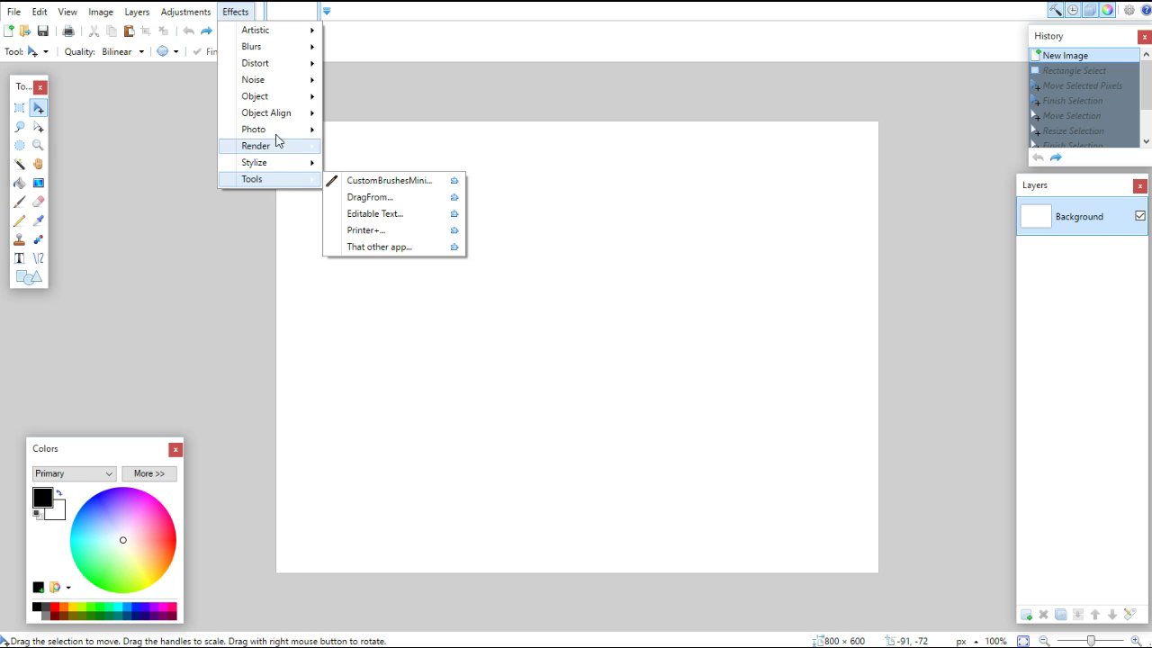
left_click(186, 11)
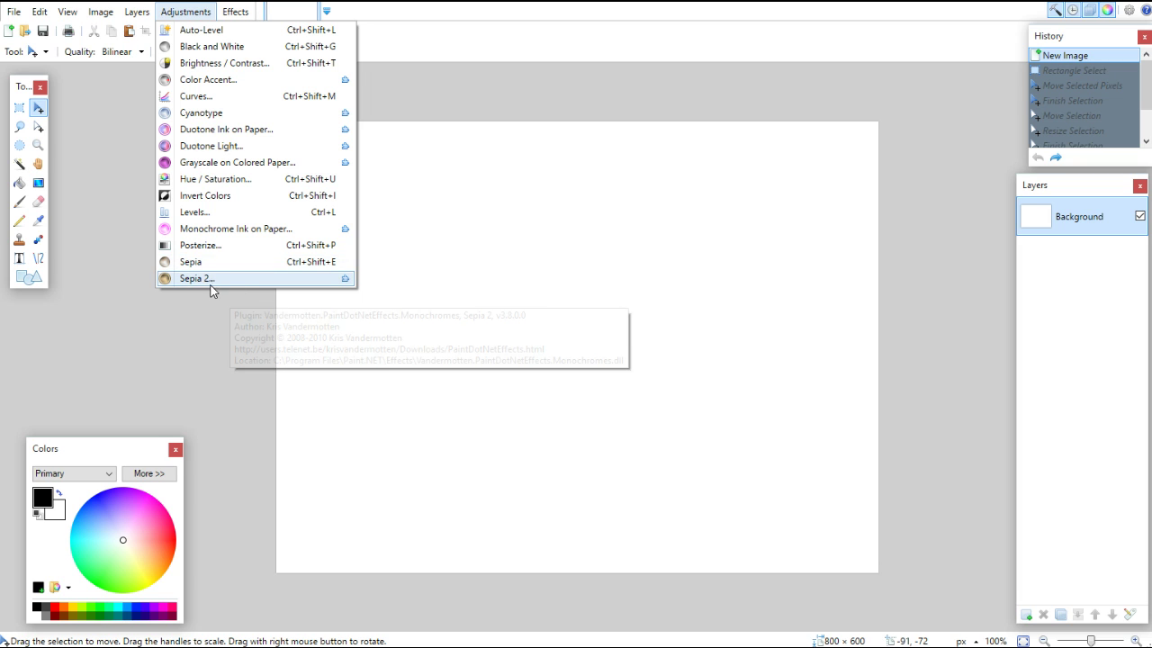
left_click(428, 34)
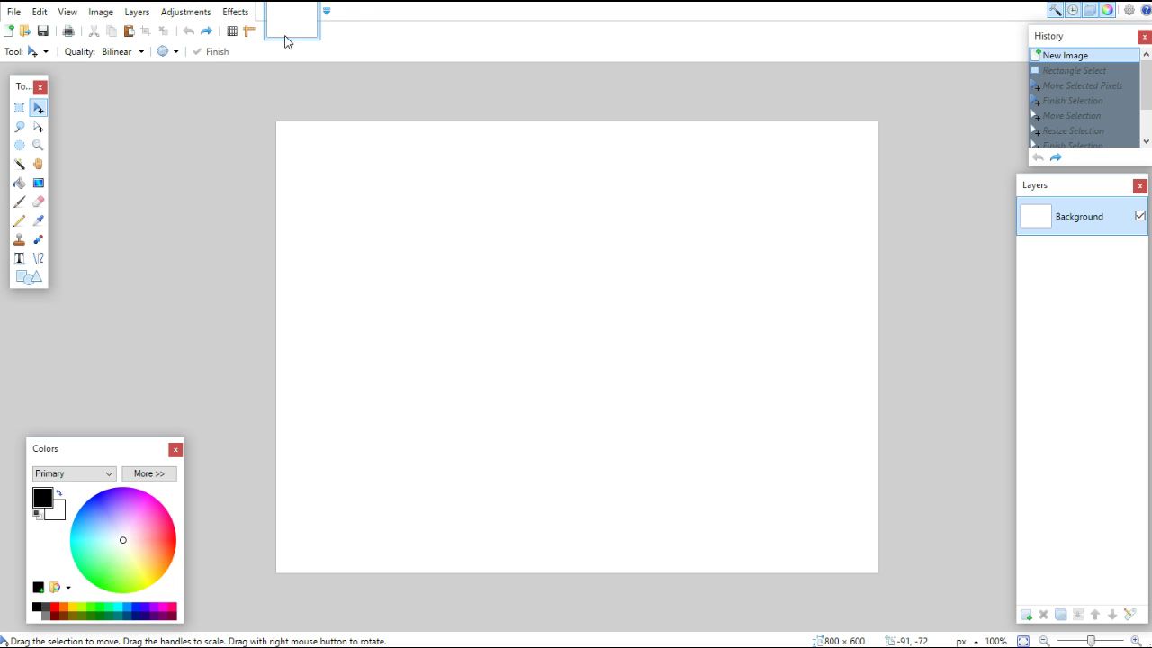
- Drag plastic_colours.jpg from the Pictures folder onto the Paint.NET canvas
left_click(16, 13)
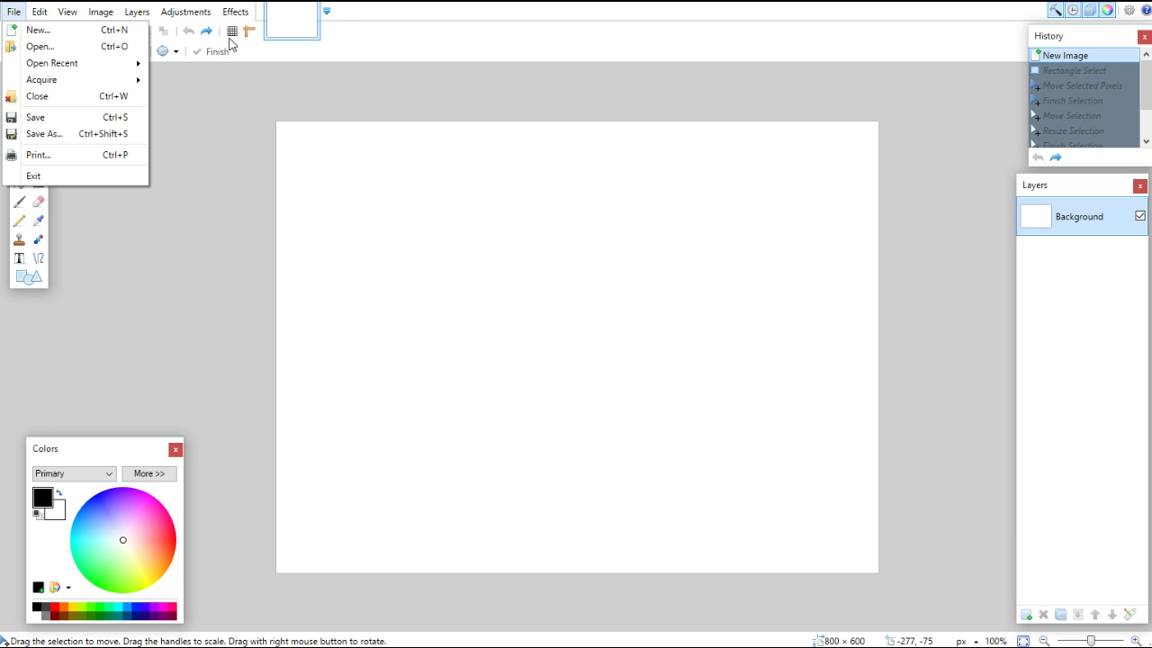
key("ctrl+o")
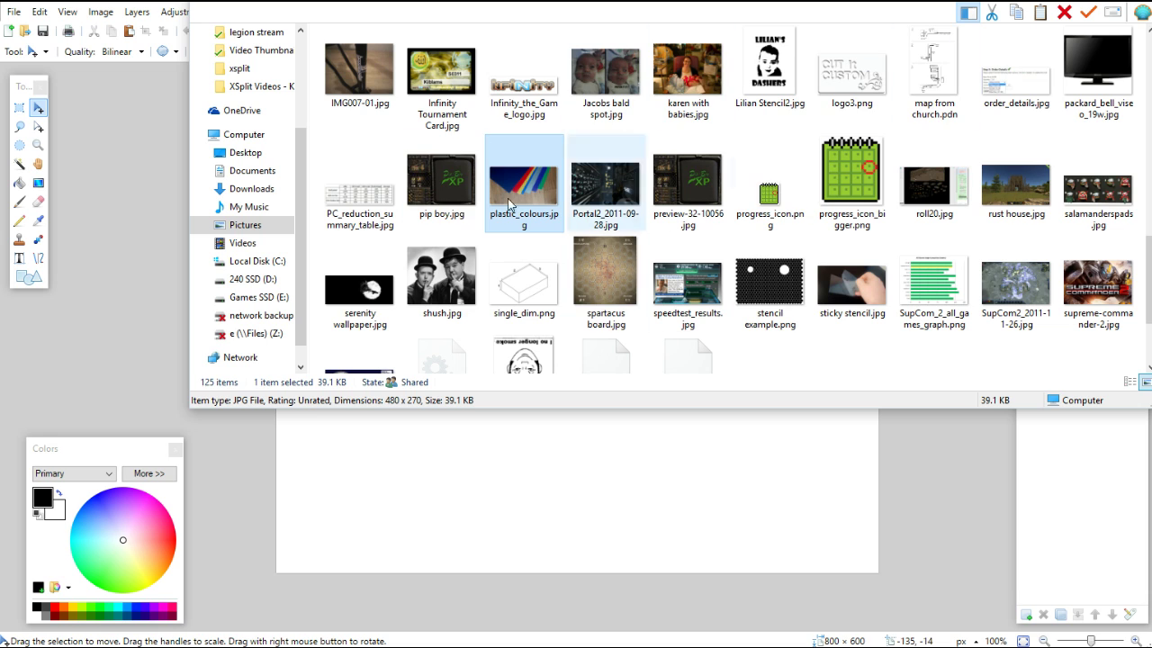
scroll(533, 475, "down", 1)
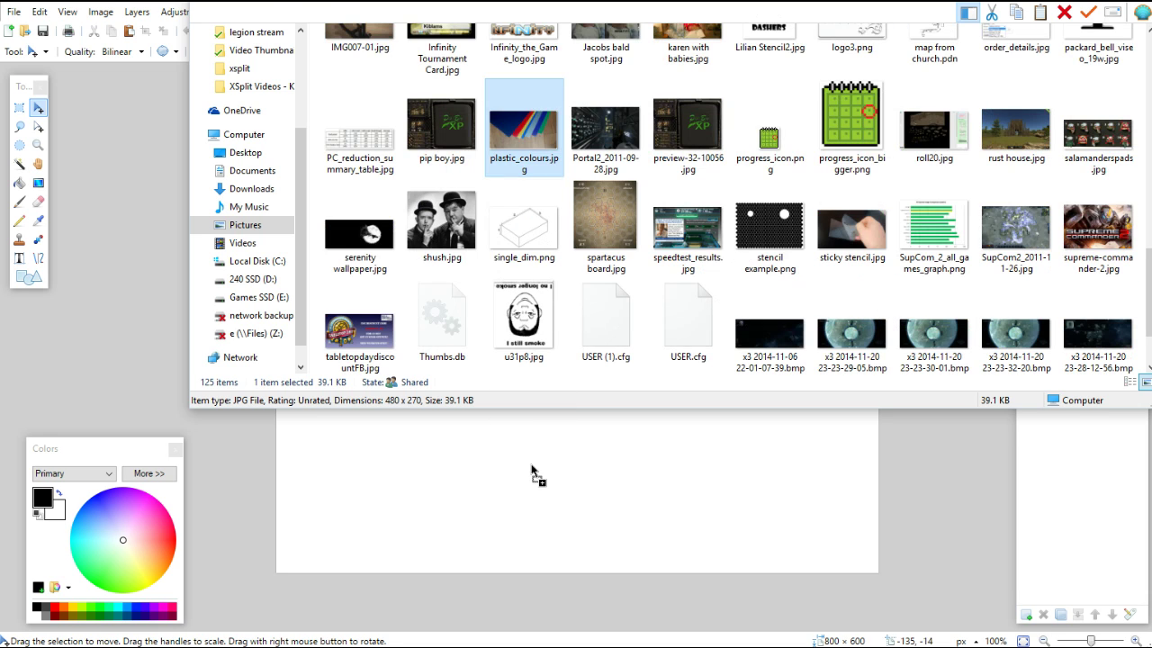
left_click_drag(531, 470, 531, 470)
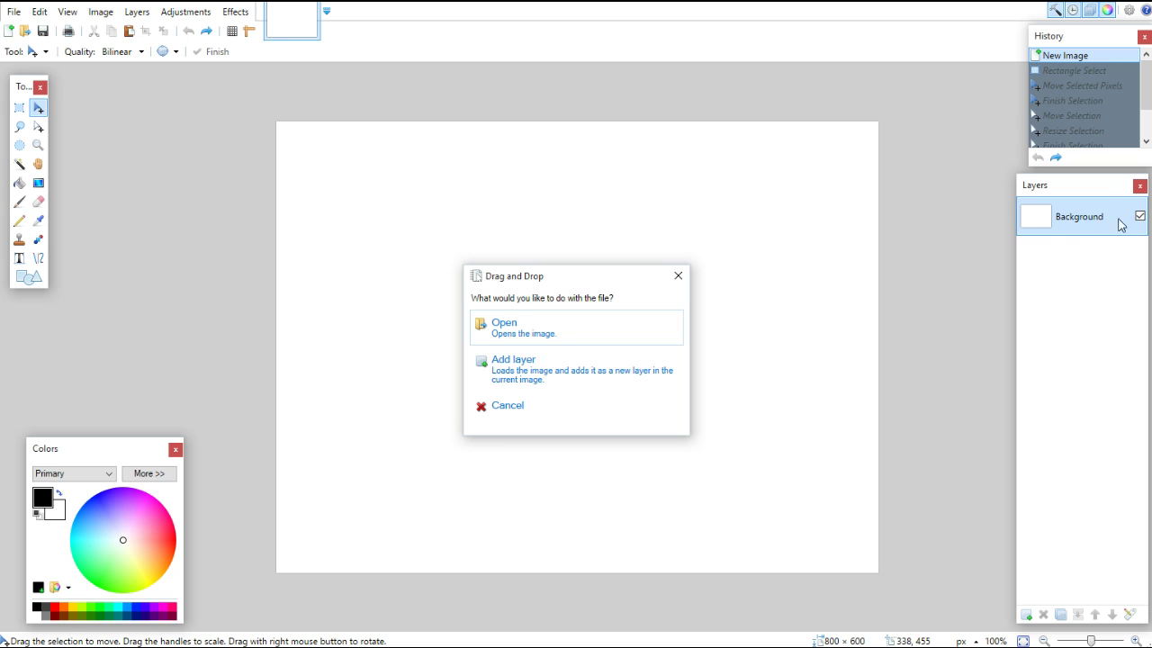
- Add plastic_colours.jpg as a layer and scale it to cover the 800 × 600 canvas
left_click(520, 378)
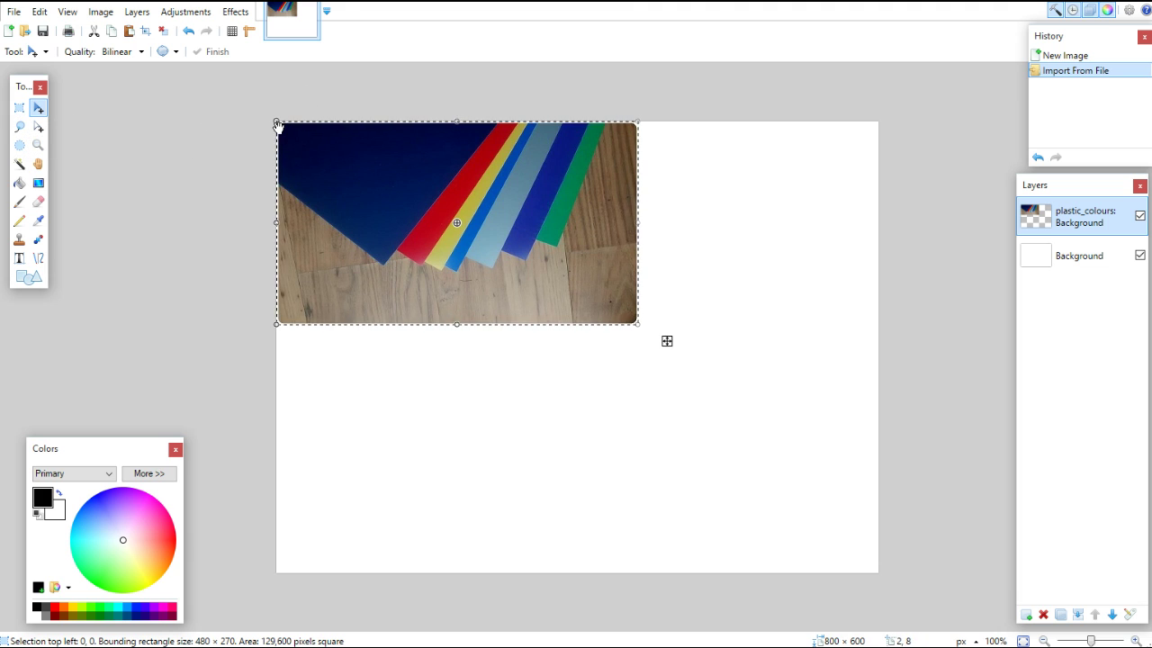
left_click_drag(277, 123, 271, 117)
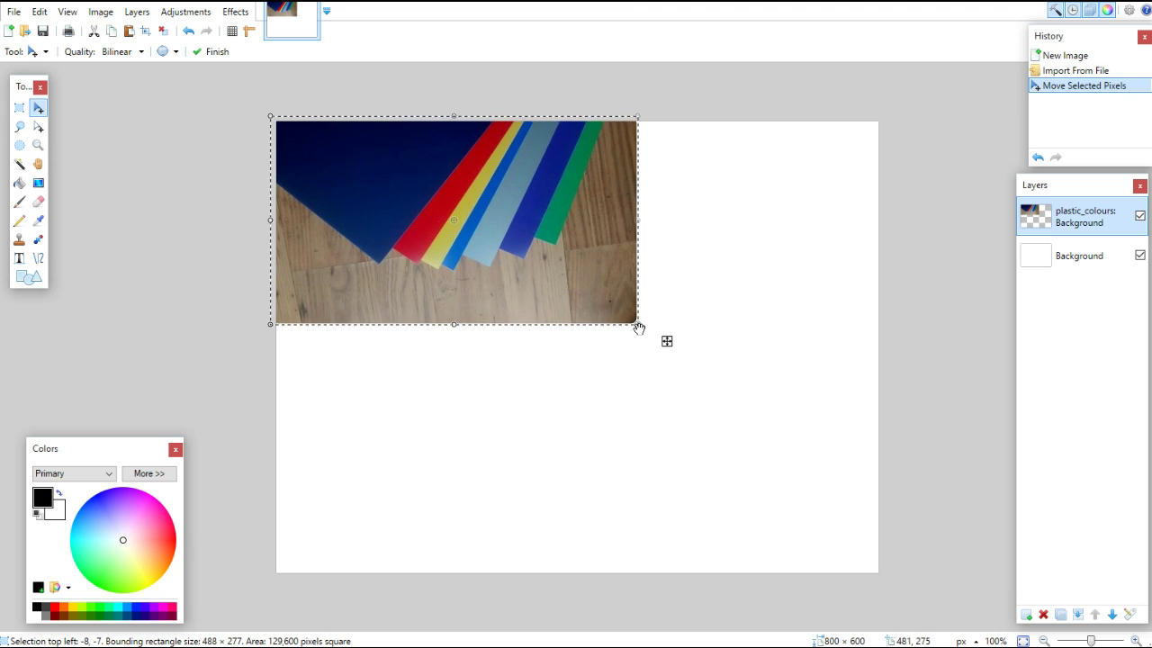
left_click_drag(663, 364, 899, 589)
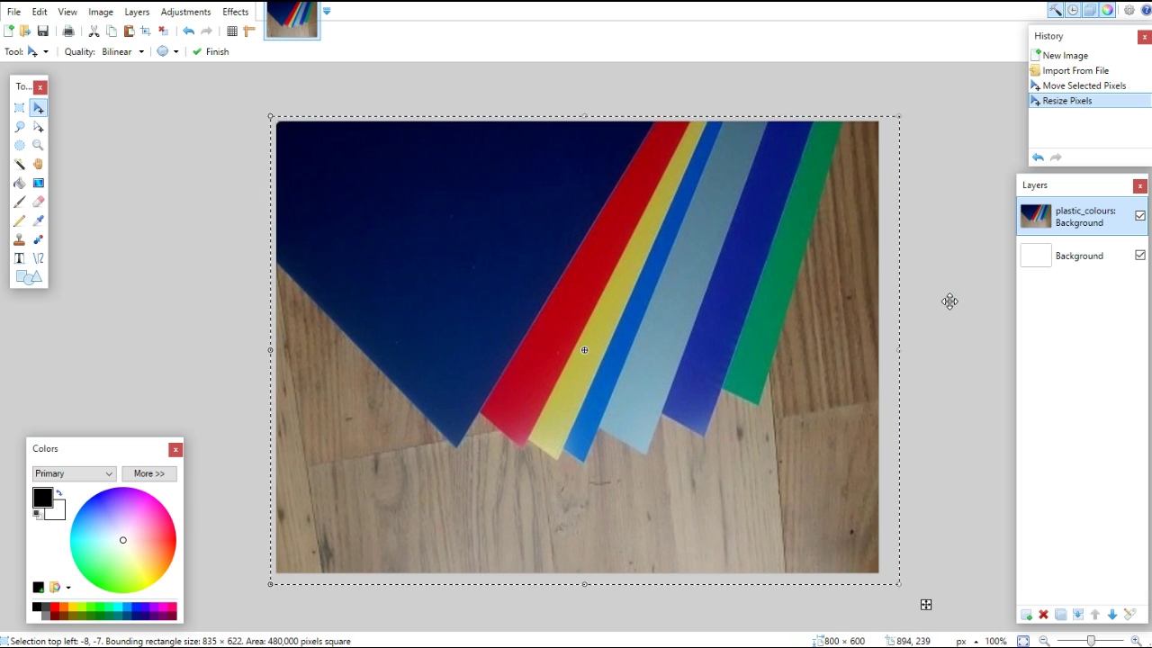
key("ctrl+d")
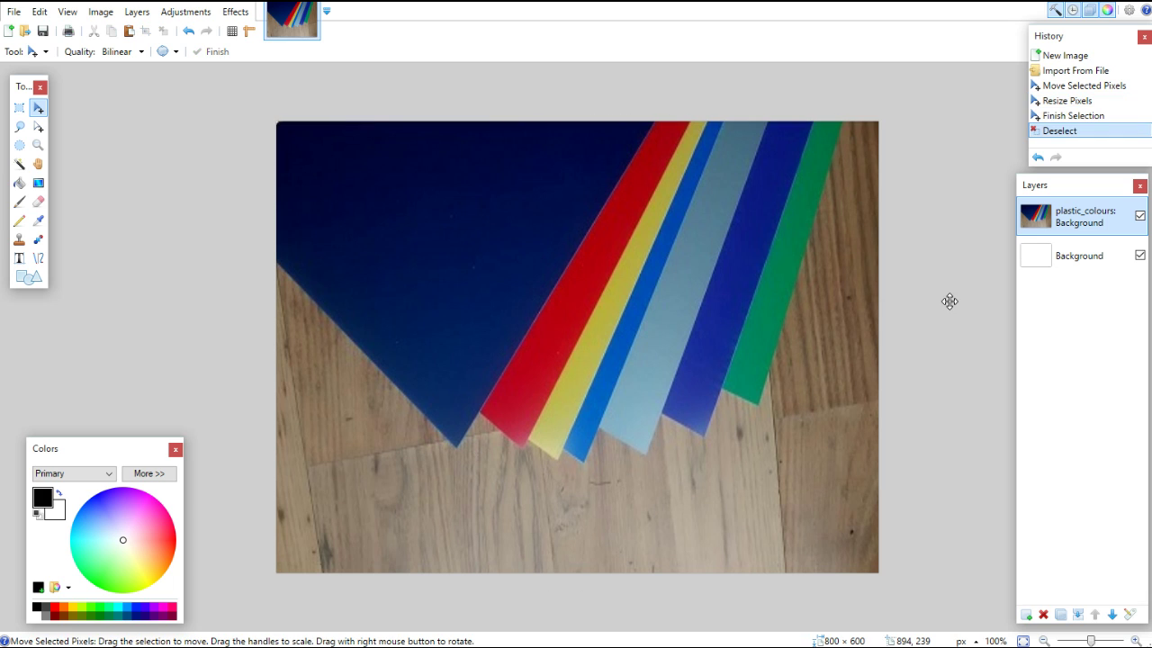
- Toggle the photo and Background layers' visibility to compare, leaving both visible
left_click(1087, 261)
left_click(1140, 216)
left_click(1140, 216)
left_click(1140, 216)
left_click(1141, 216)
left_click(1140, 256)
left_click(1141, 257)
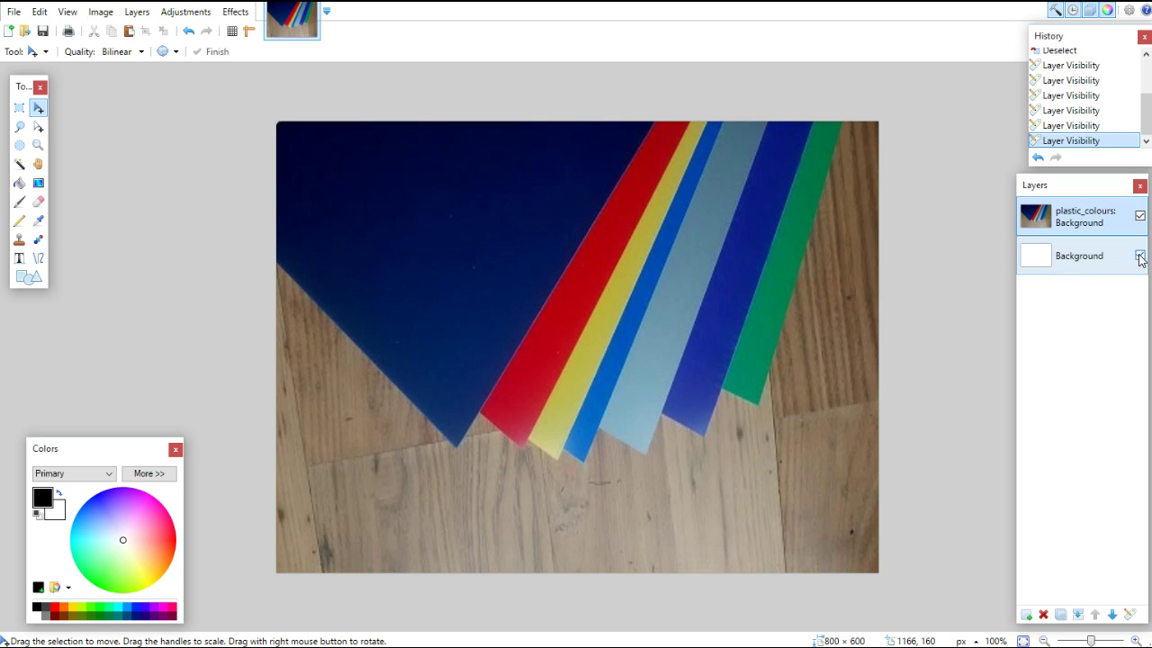
- Set the Text tool to Segoe UI Black at size 144
left_click(19, 260)
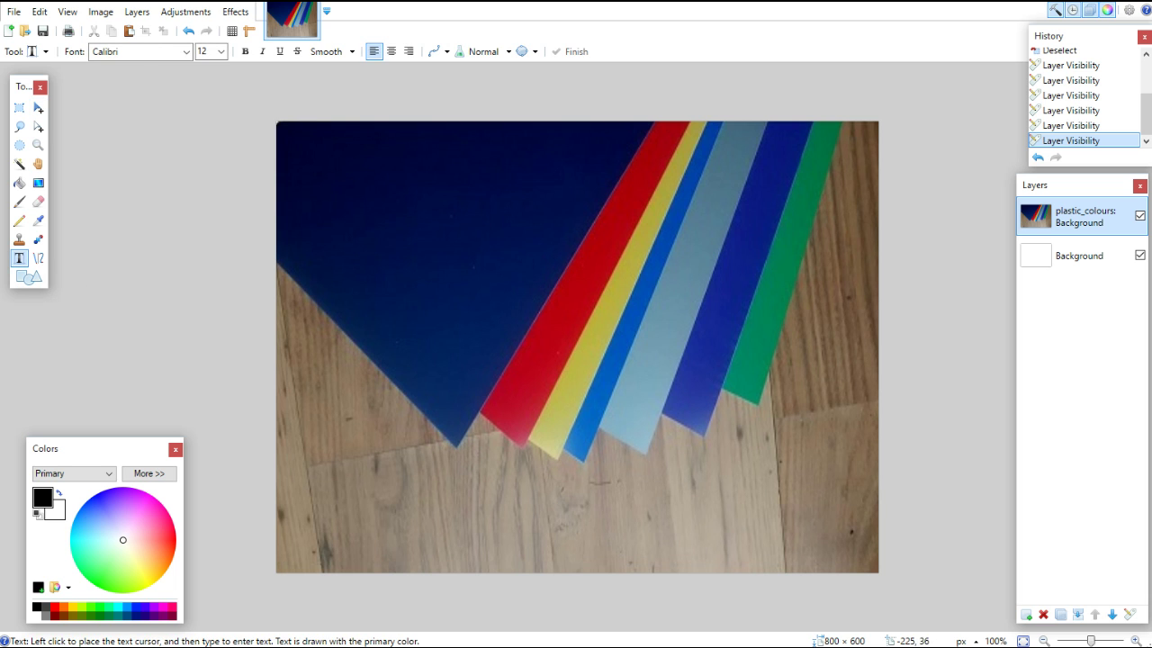
left_click(186, 51)
scroll(244, 466, "down", 6)
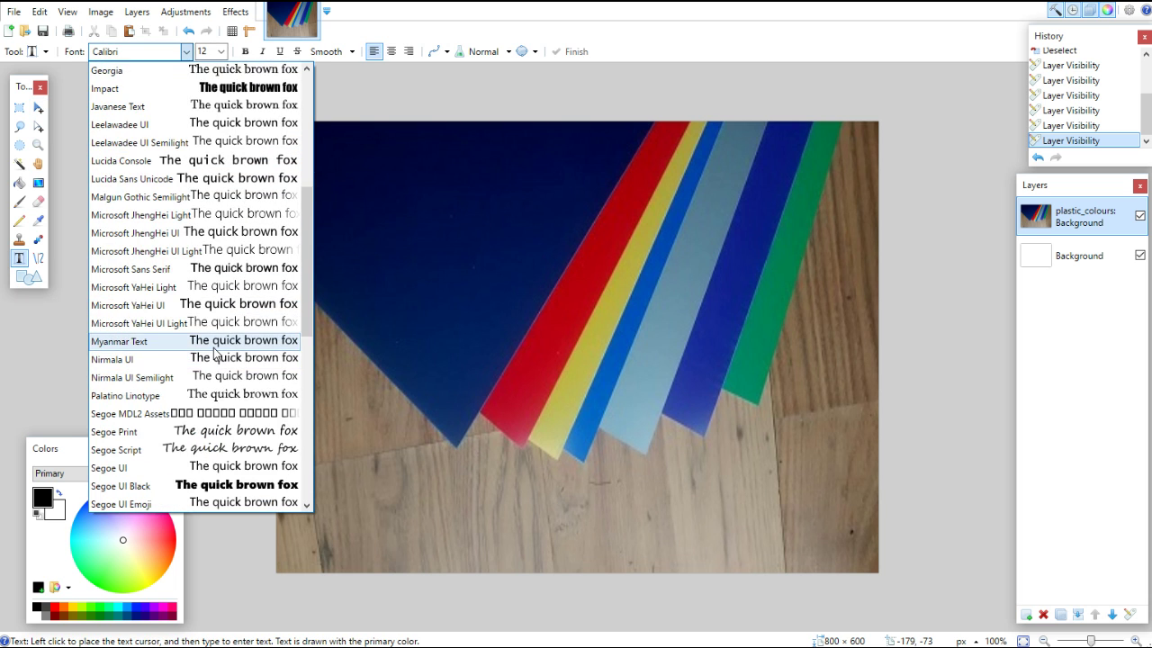
left_click(248, 432)
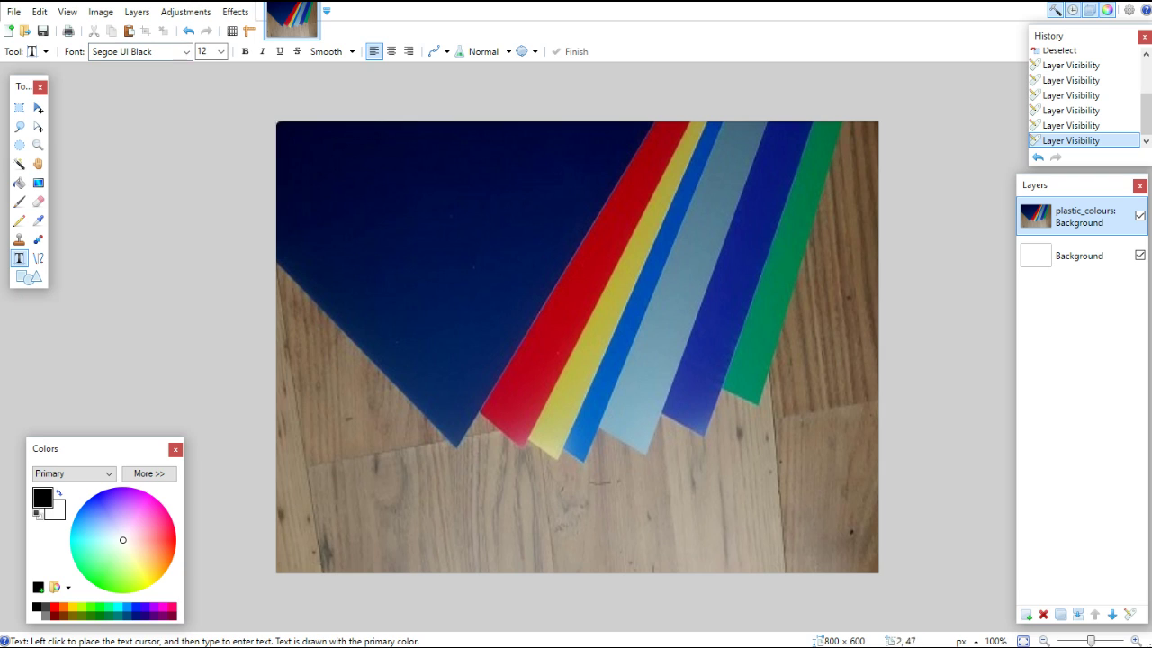
left_click(220, 51)
left_click(216, 288)
- Write 'Sample Video' on the photo's upper left, shrink it to 72, and nudge it up-left
left_click(370, 306)
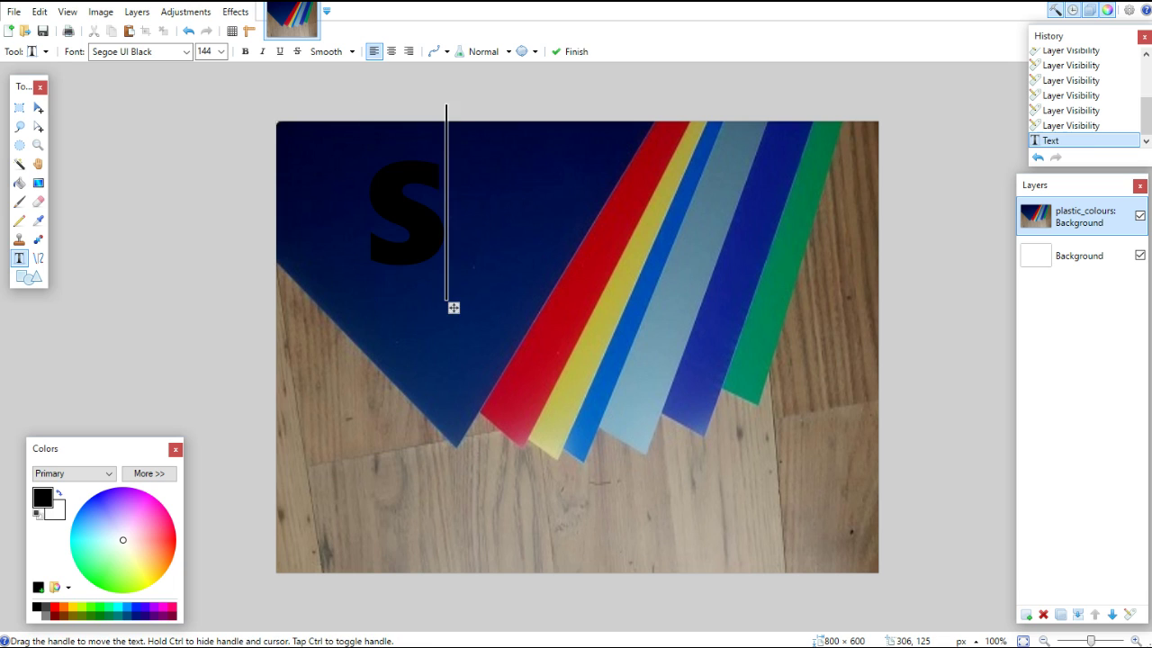
type("Sample")
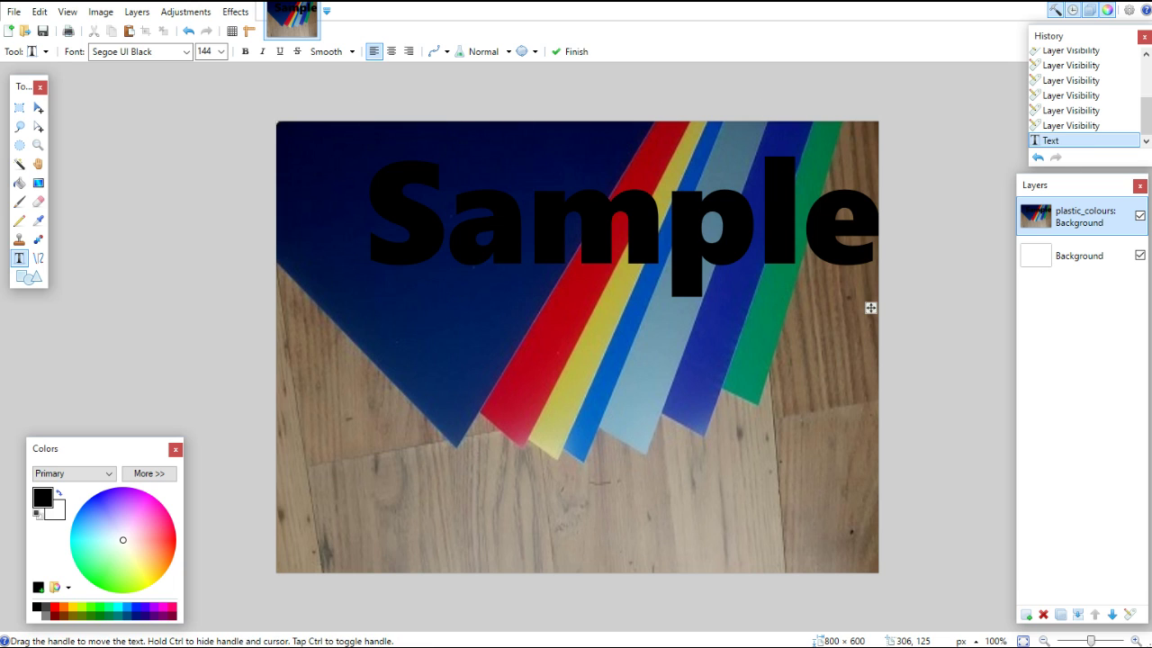
left_click(221, 52)
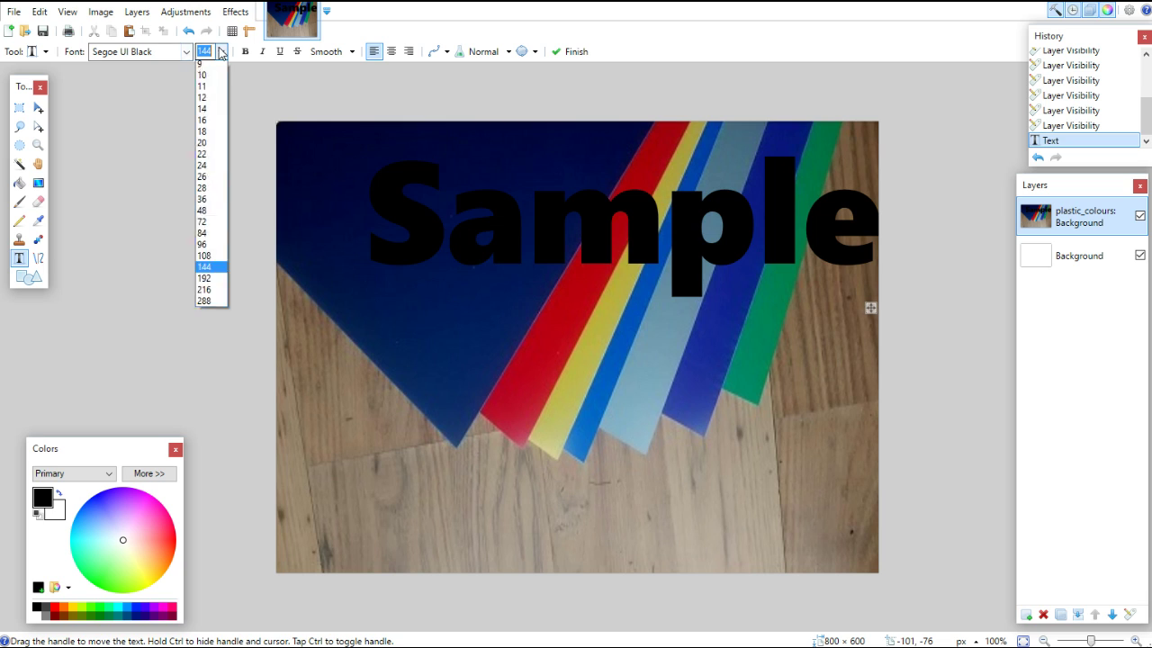
left_click(207, 236)
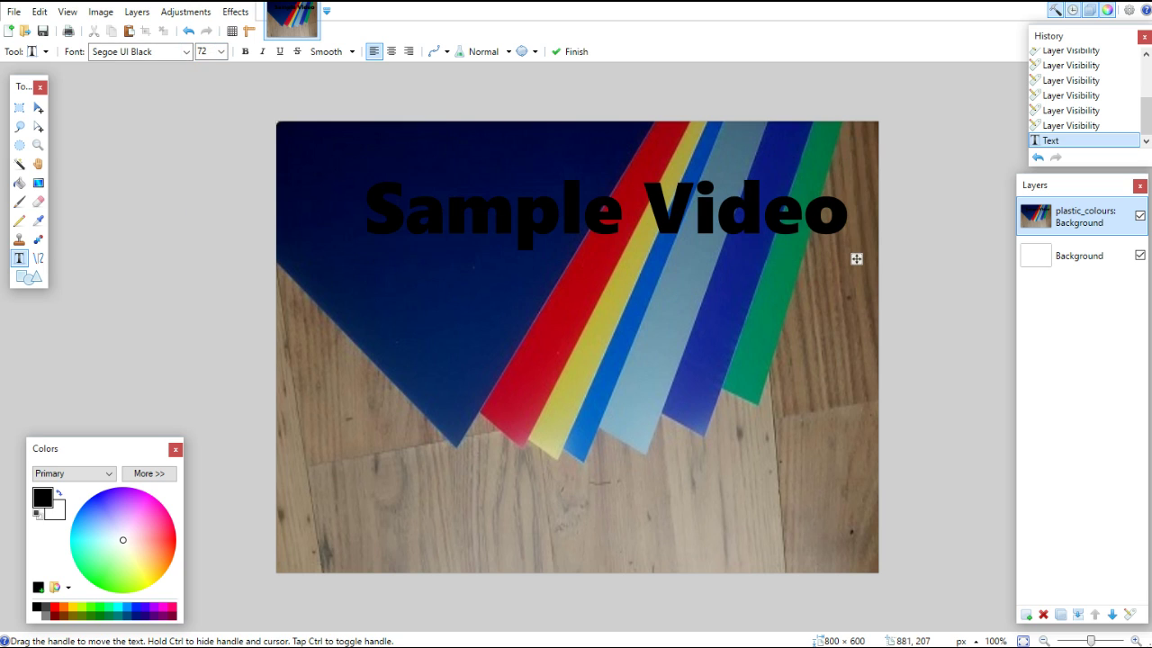
left_click_drag(859, 259, 844, 248)
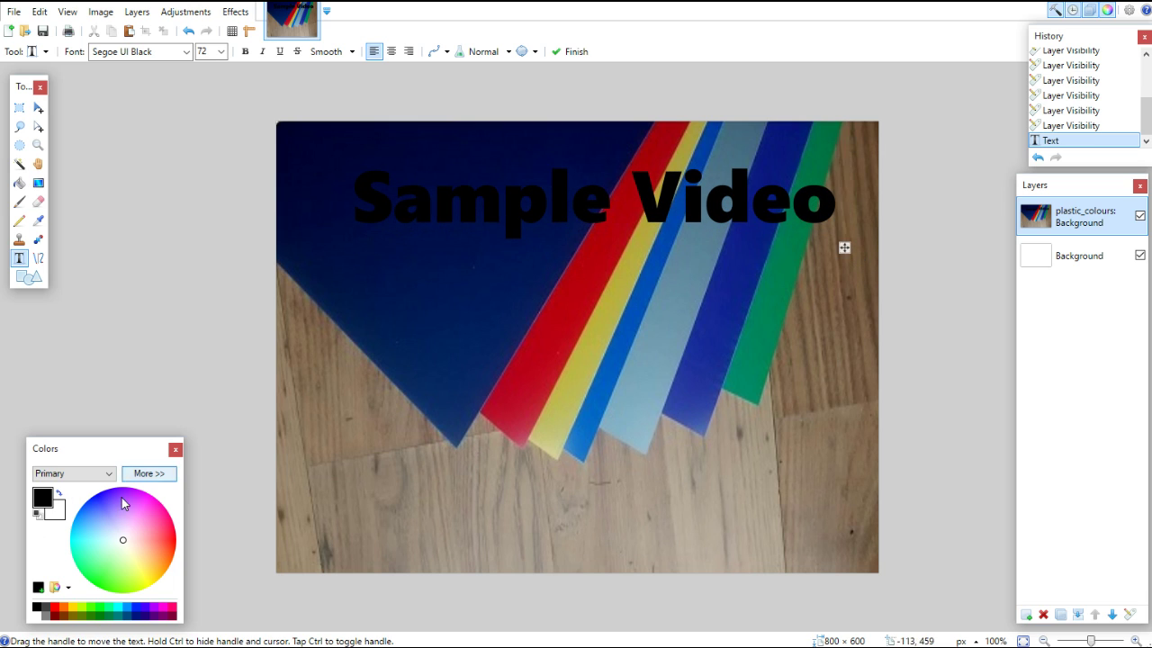
- Change the 'Sample Video' text to white and commit it
left_click(60, 497)
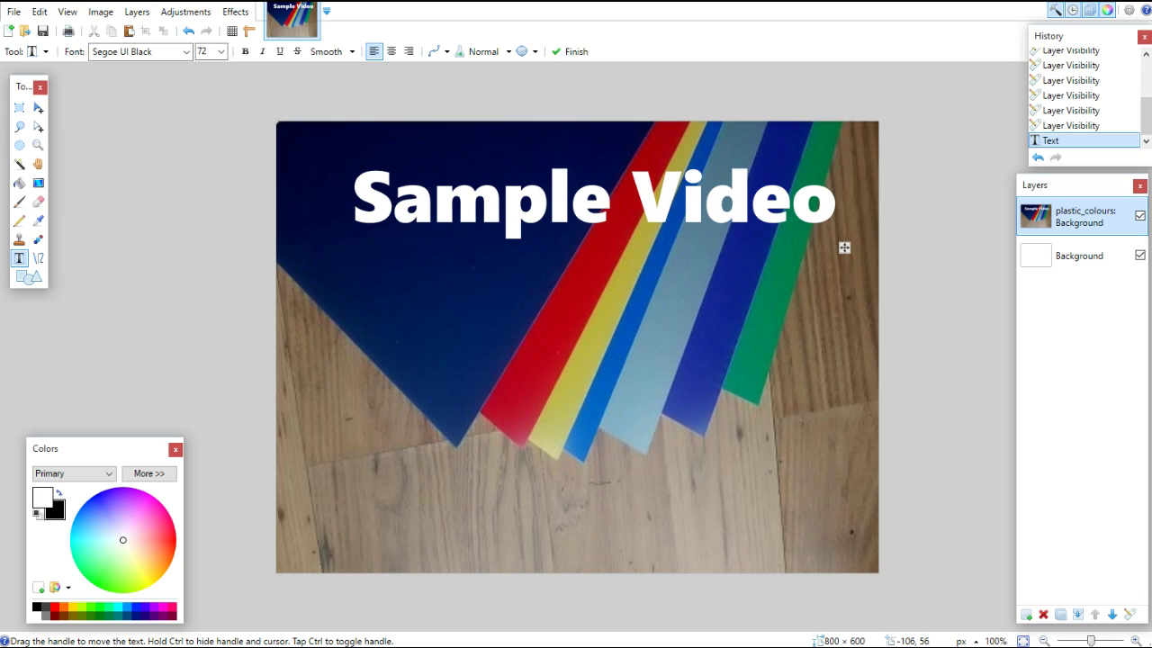
left_click(196, 164)
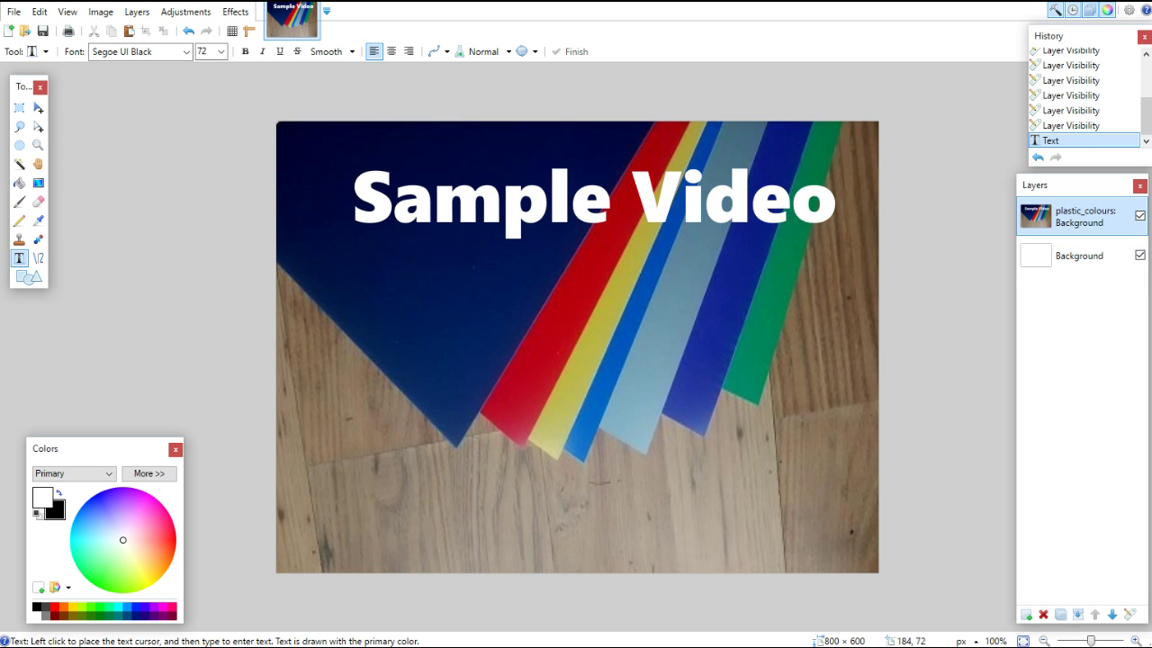
- Select and shift the 'Sample Video' text, then undo back to before it was added
left_click(19, 108)
left_click_drag(340, 141, 873, 255)
left_click(39, 108)
left_click_drag(558, 204, 531, 275)
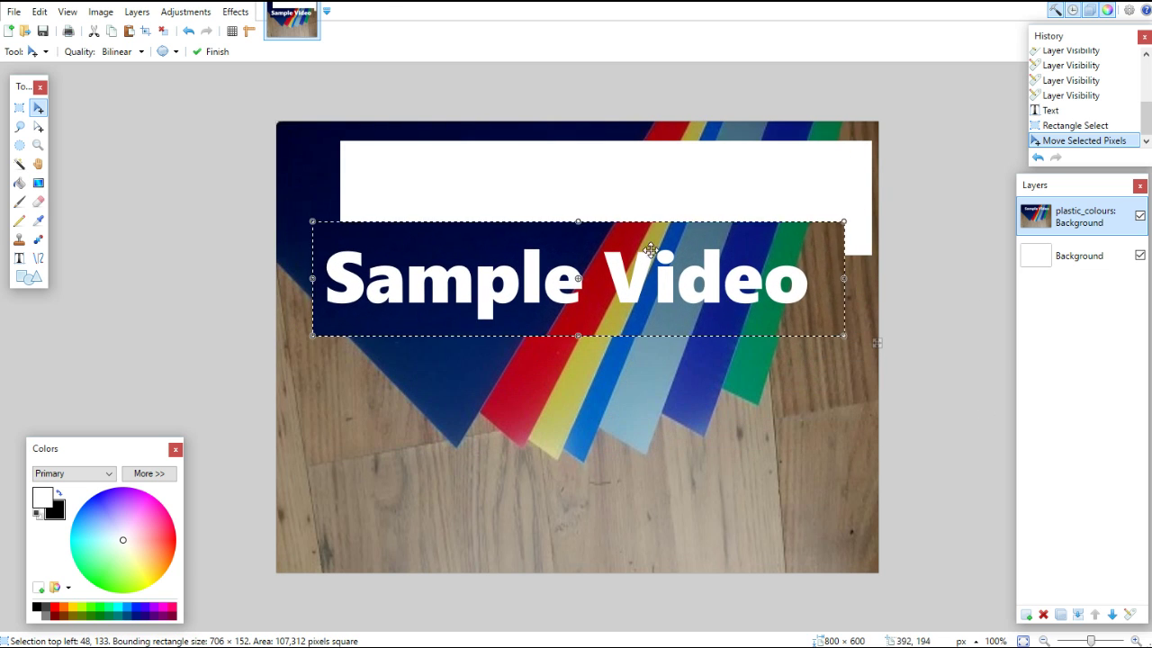
key("ctrl+z")
key("ctrl+z")
key("ctrl+z")
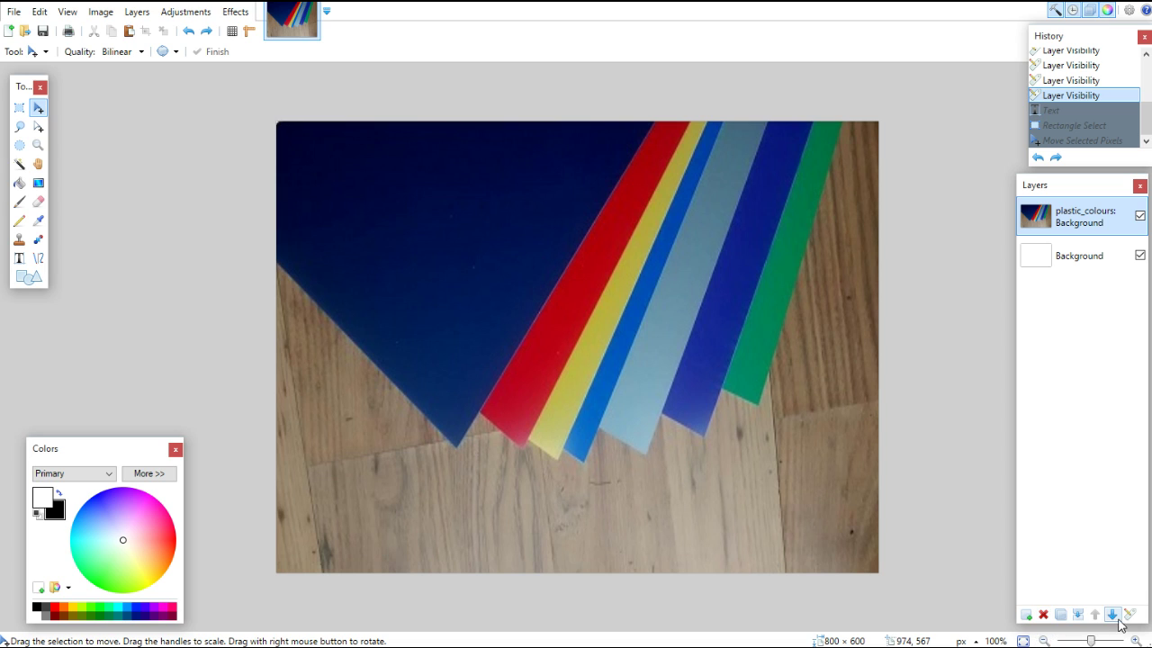
- On a new layer, type 'Sample' and 'Video' on two lines near the photo's top-left
left_click(1026, 615)
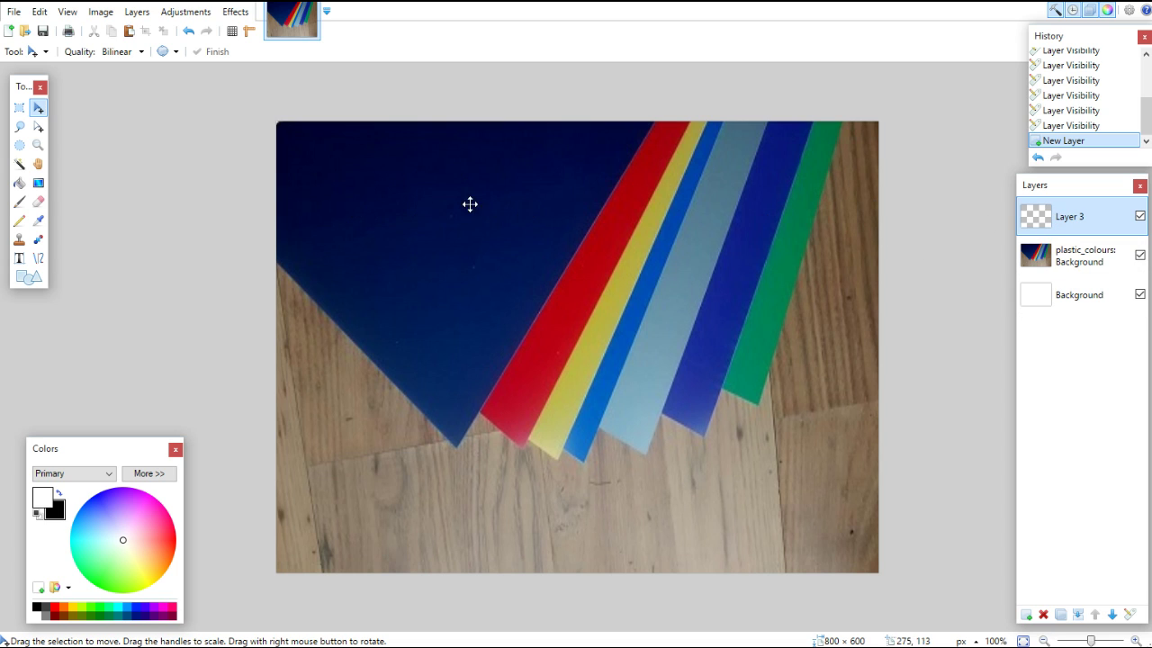
left_click(19, 258)
left_click(356, 137)
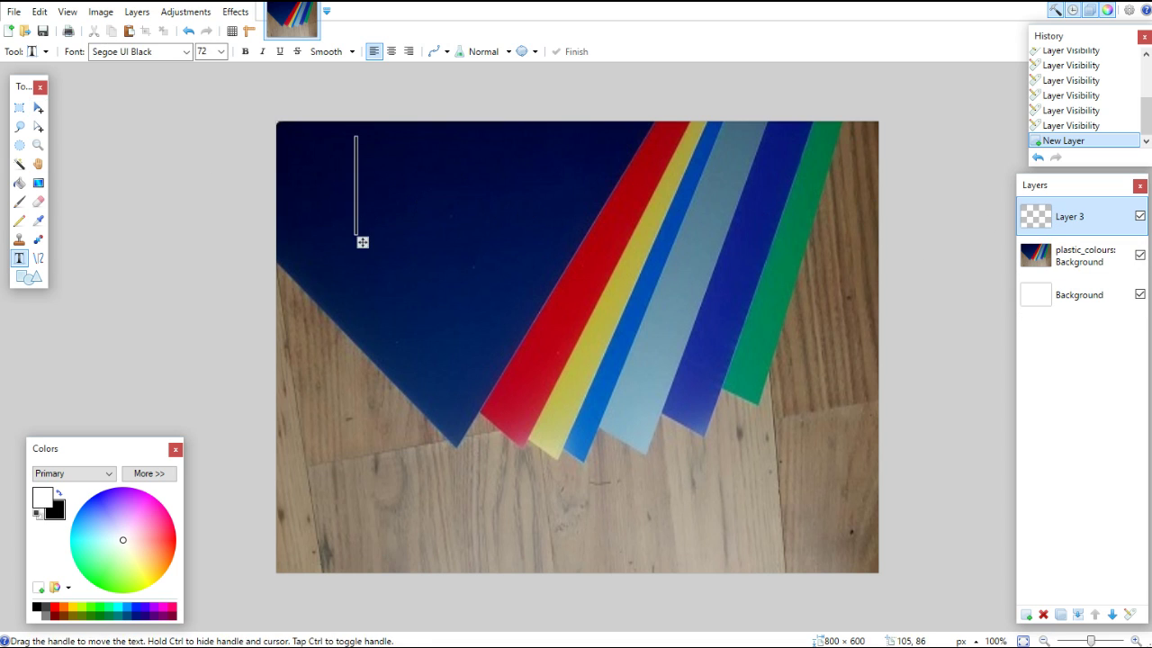
type("Sample Vid")
key("BackSpace")
key("BackSpace")
key("BackSpace")
key("BackSpace")
key("Return")
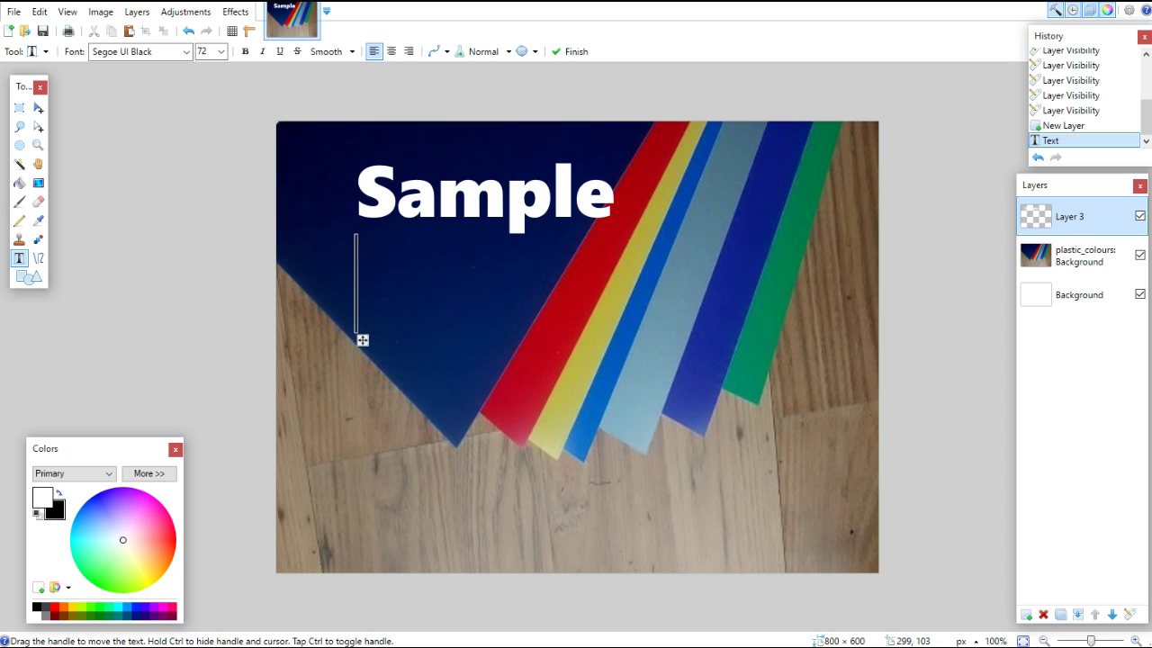
type("Video")
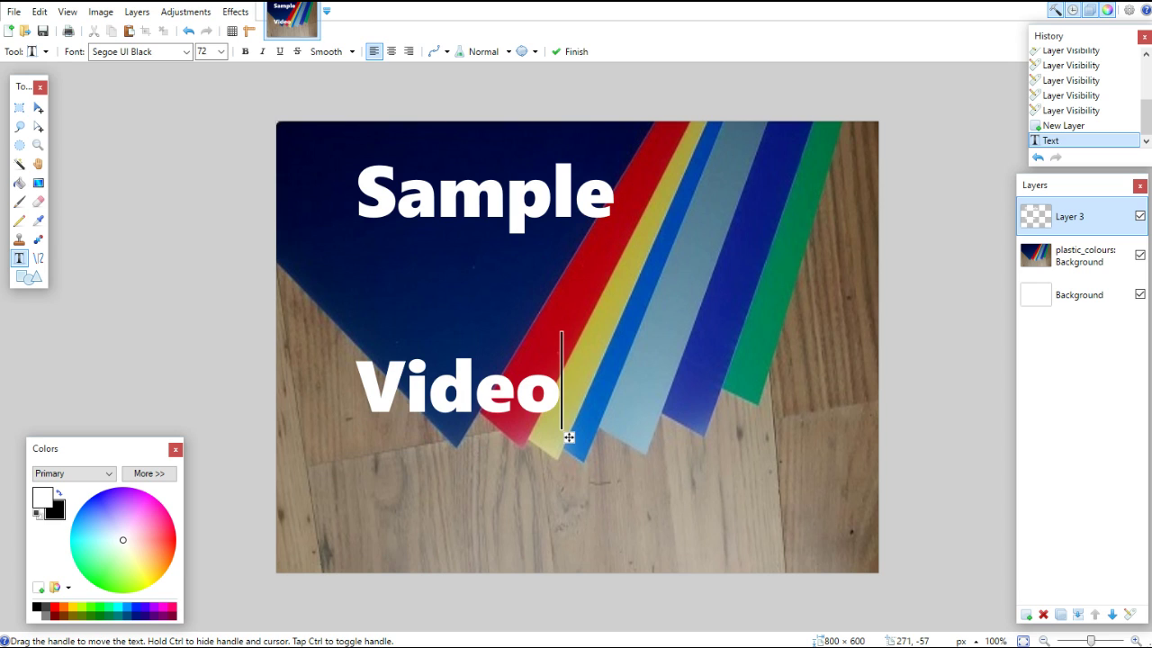
- Centre-align the two lines, move them to the image's middle, and commit
left_click(391, 51)
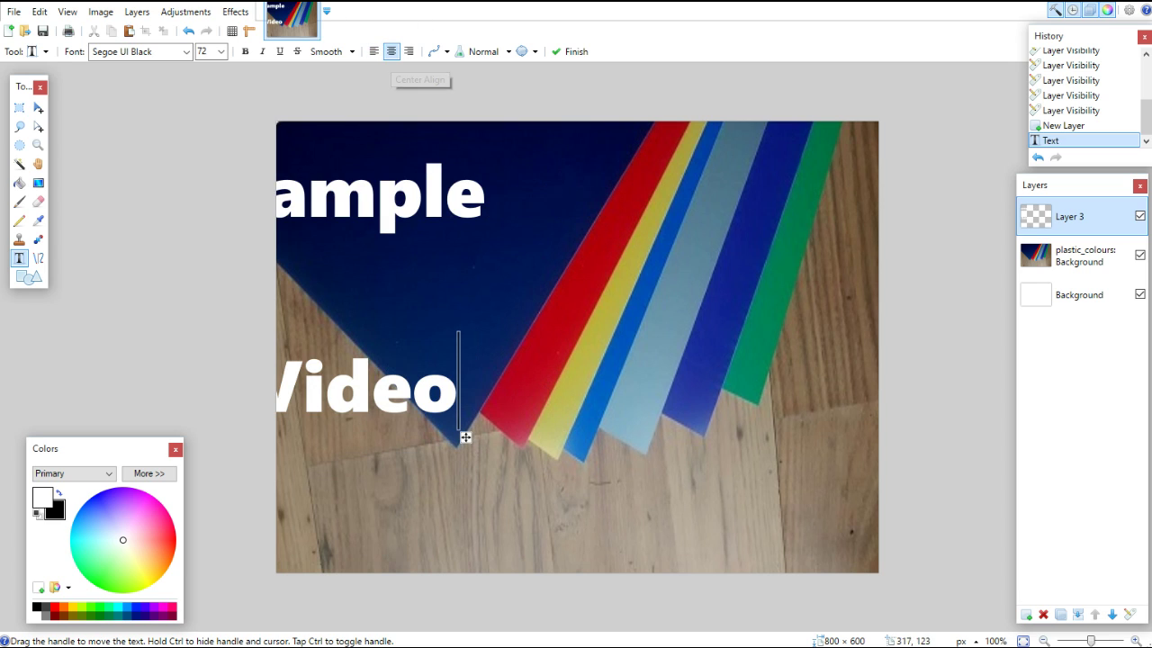
left_click_drag(466, 438, 694, 505)
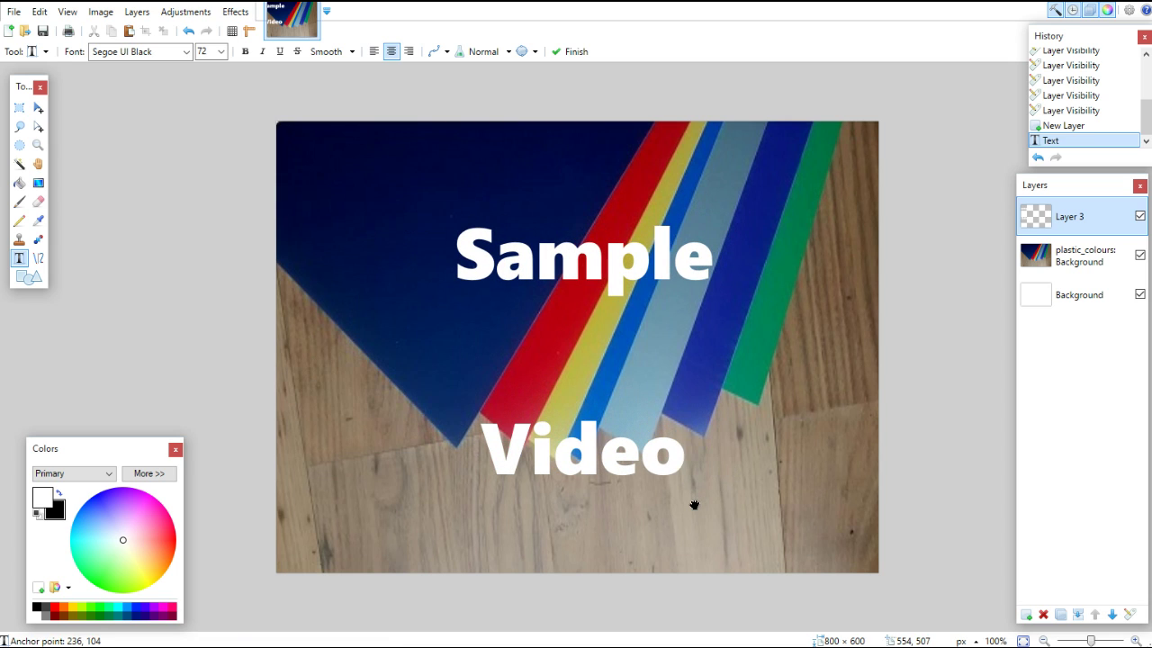
key("Return")
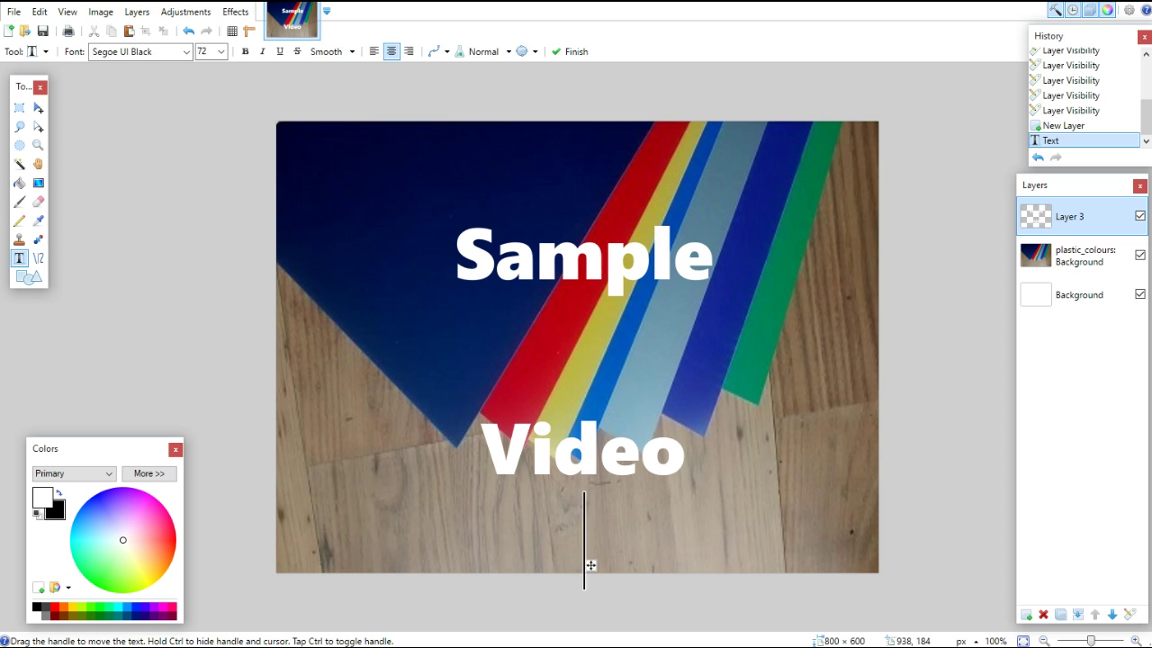
left_click(284, 247)
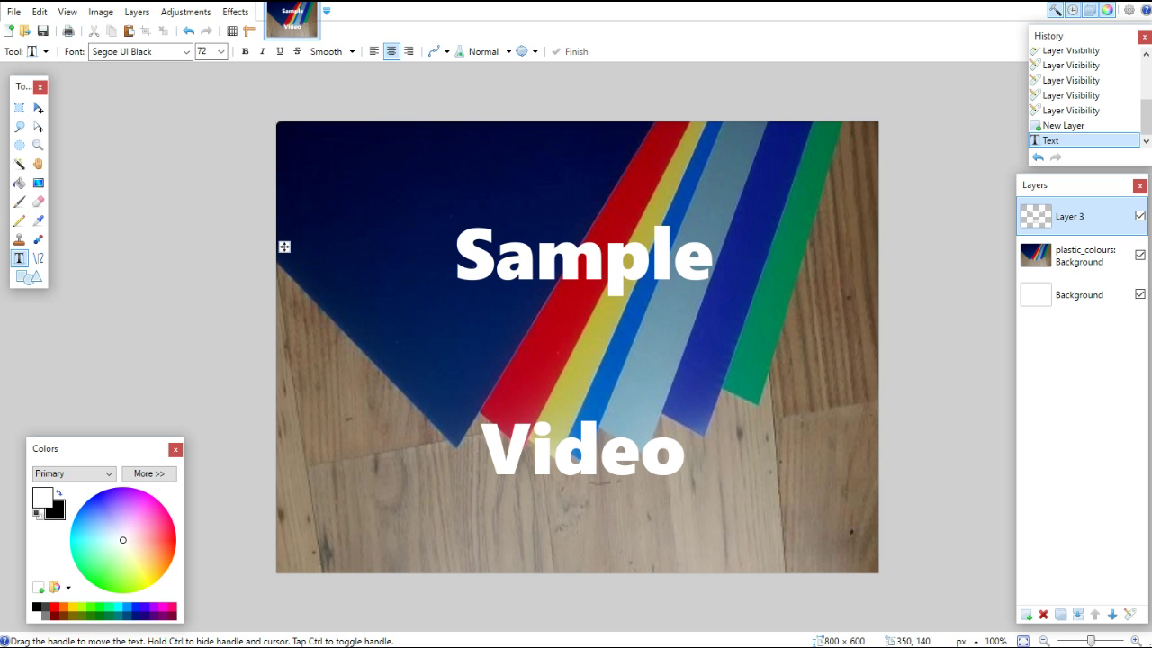
- Select the word 'Sample' and move it up about 60 pixels
left_click(20, 110)
left_click_drag(414, 209, 773, 310)
left_click(38, 108)
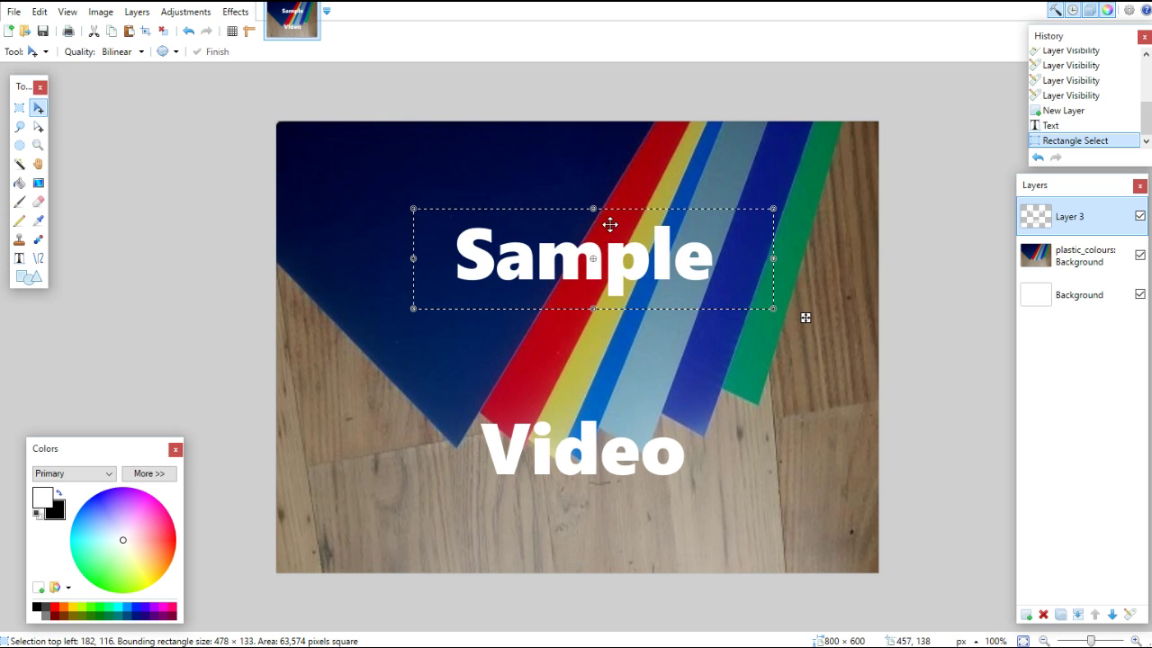
left_click_drag(580, 263, 593, 210)
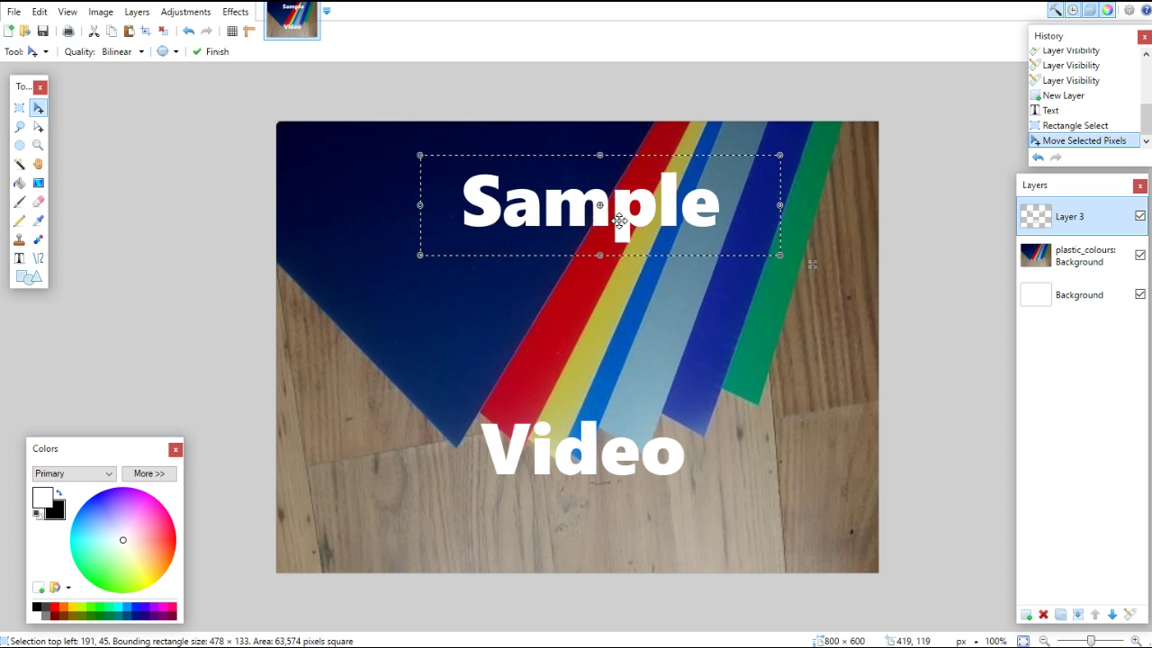
- Toggle Layer 3's visibility to check the result, then clear the selection
left_click(1140, 216)
left_click(1140, 216)
left_click(1140, 216)
left_click(1140, 216)
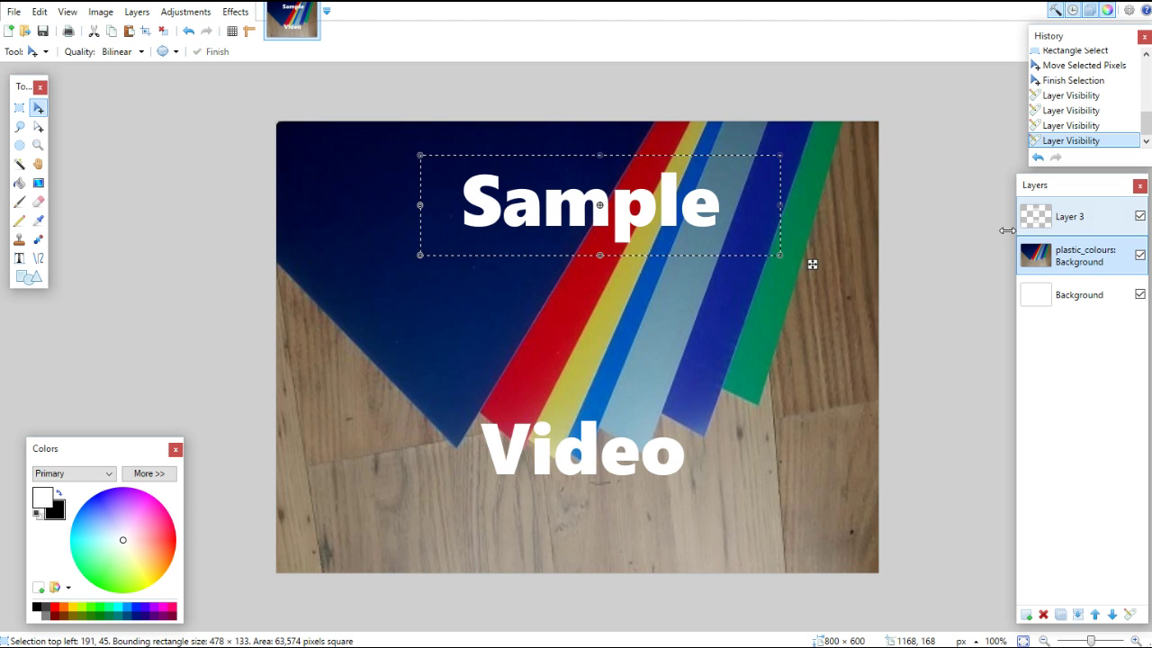
left_click(19, 109)
key("ctrl+d")
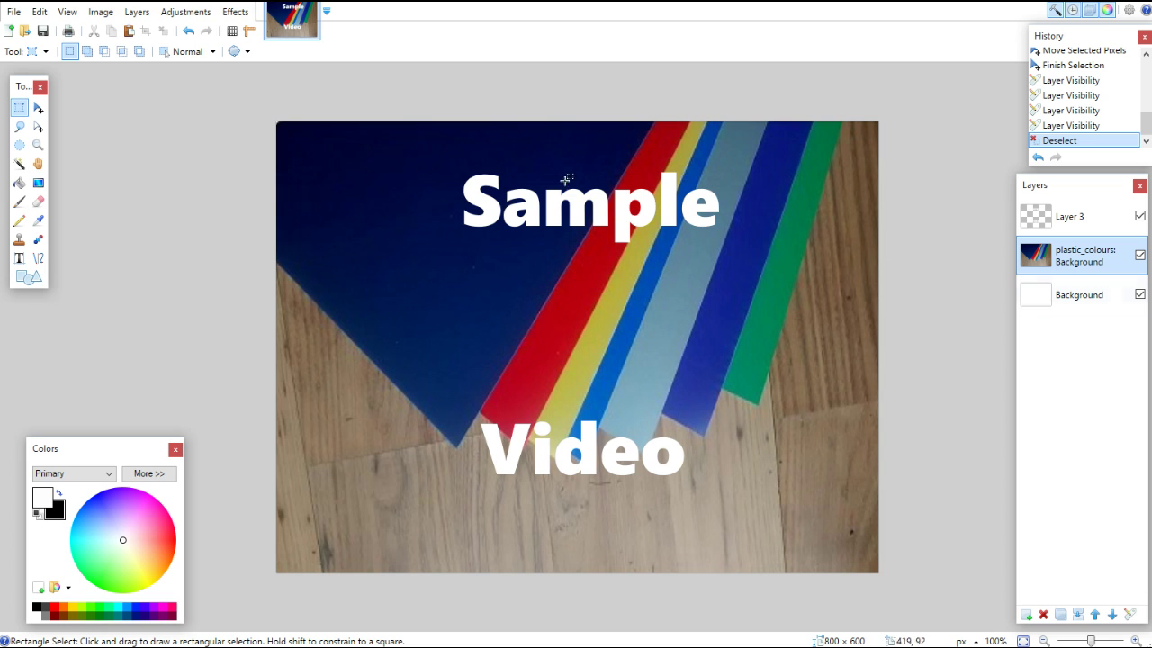
- Paste the photo's left 430×600 px onto a new Layer 4 moved above Layer 3
left_click_drag(241, 105, 599, 621)
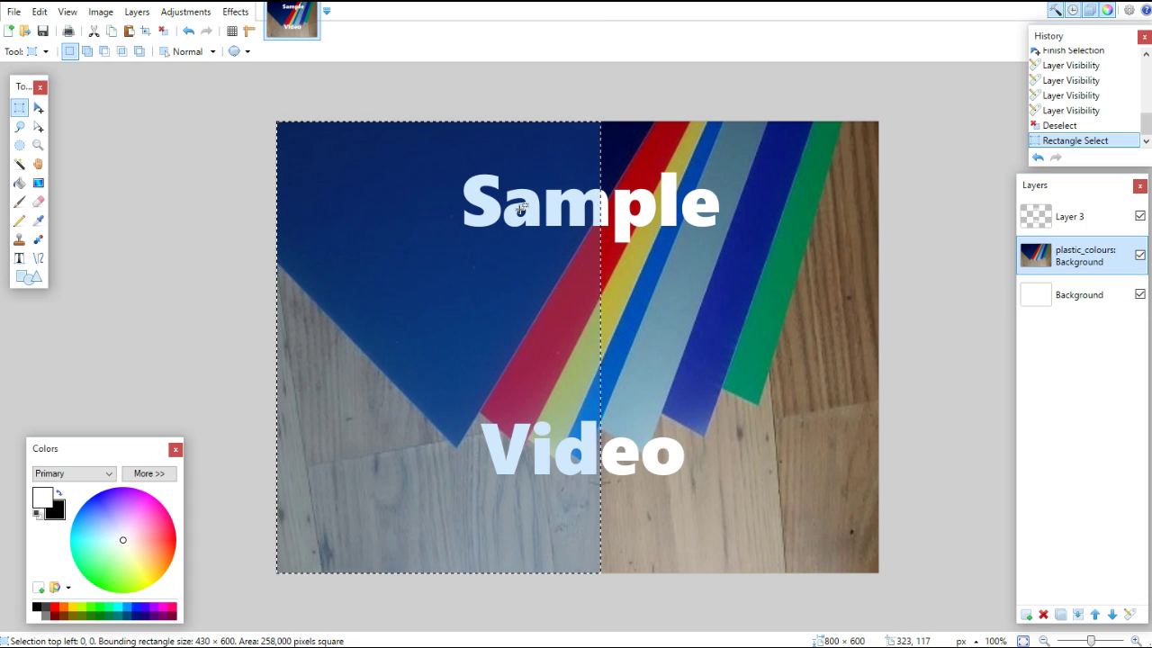
left_click(1026, 614)
key("ctrl+v")
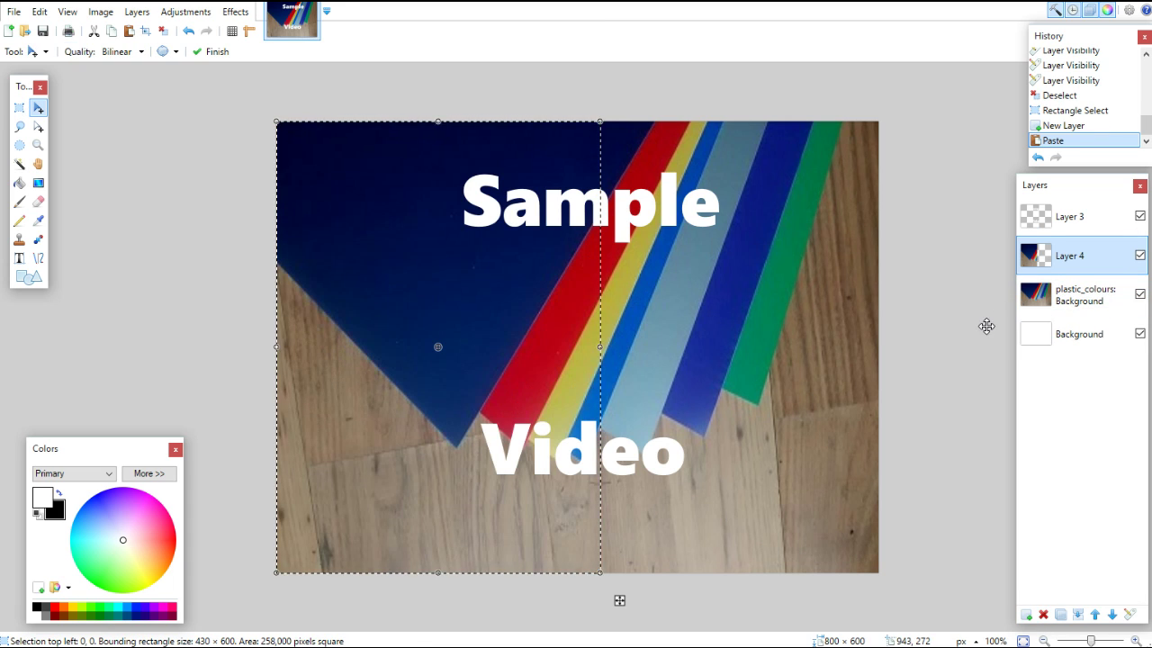
left_click(1094, 615)
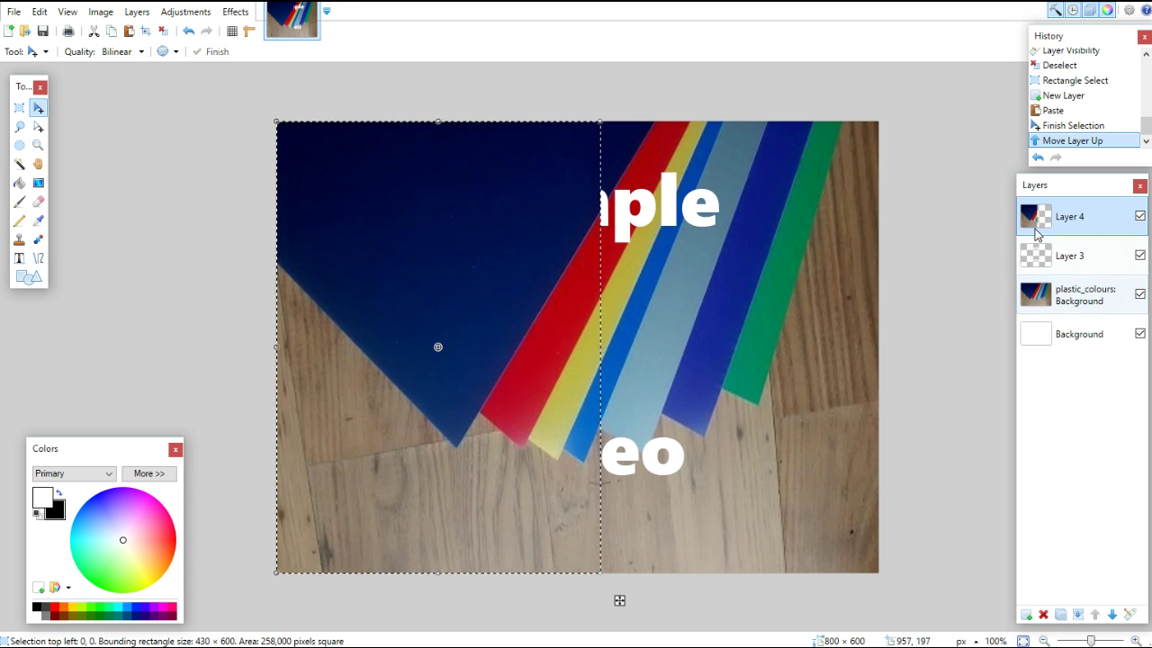
- Hide Layer 4 so the text shows, select the text layer, and deselect
left_click(1139, 217)
left_click(1139, 217)
left_click(1136, 266)
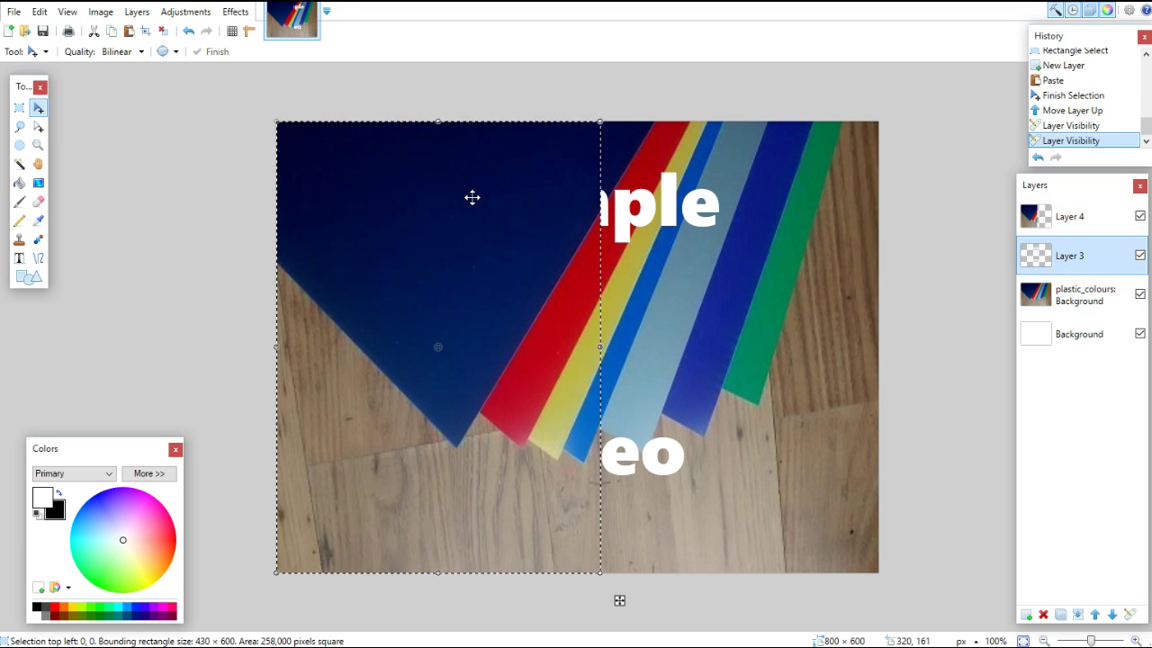
left_click(1139, 217)
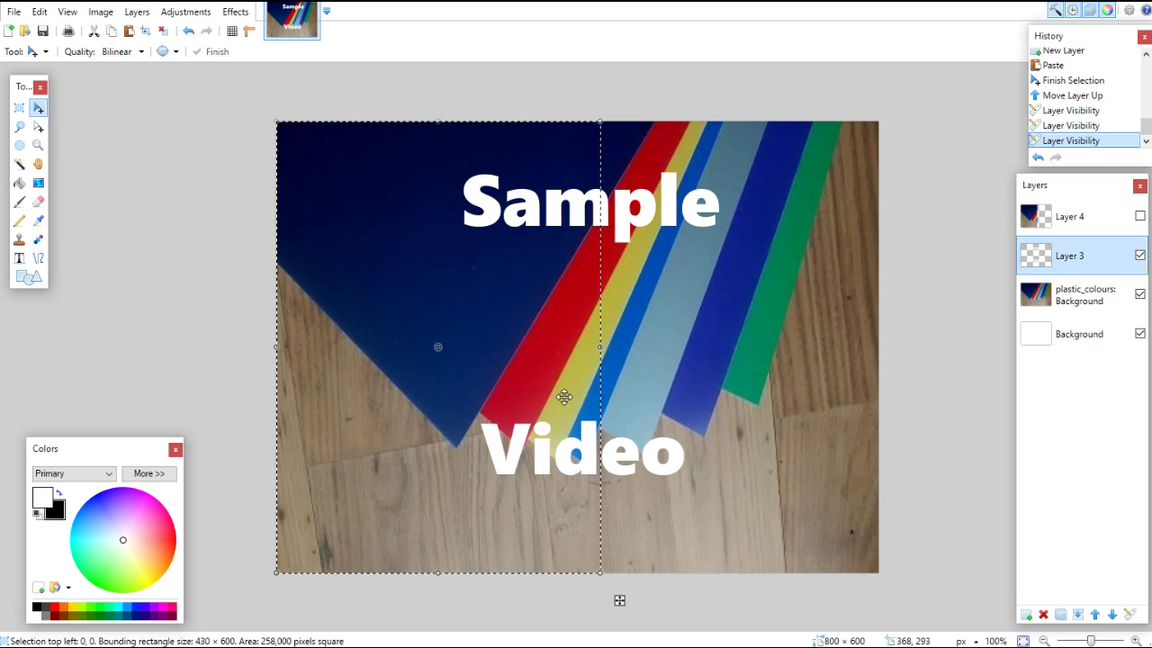
left_click(153, 251)
key("ctrl+d")
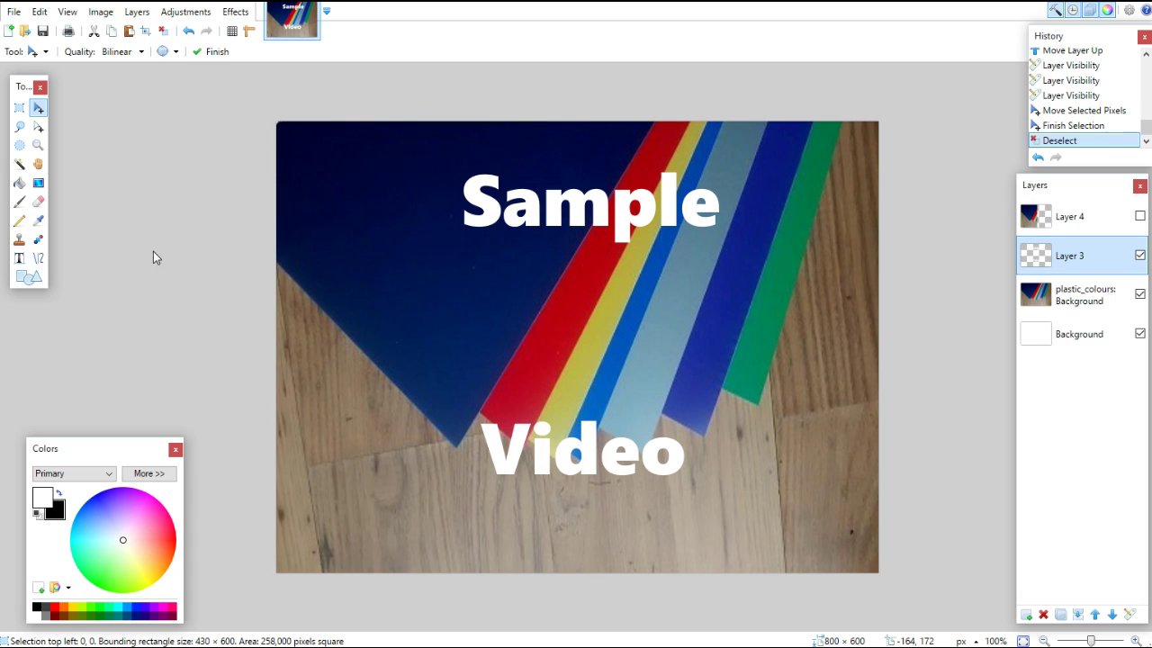